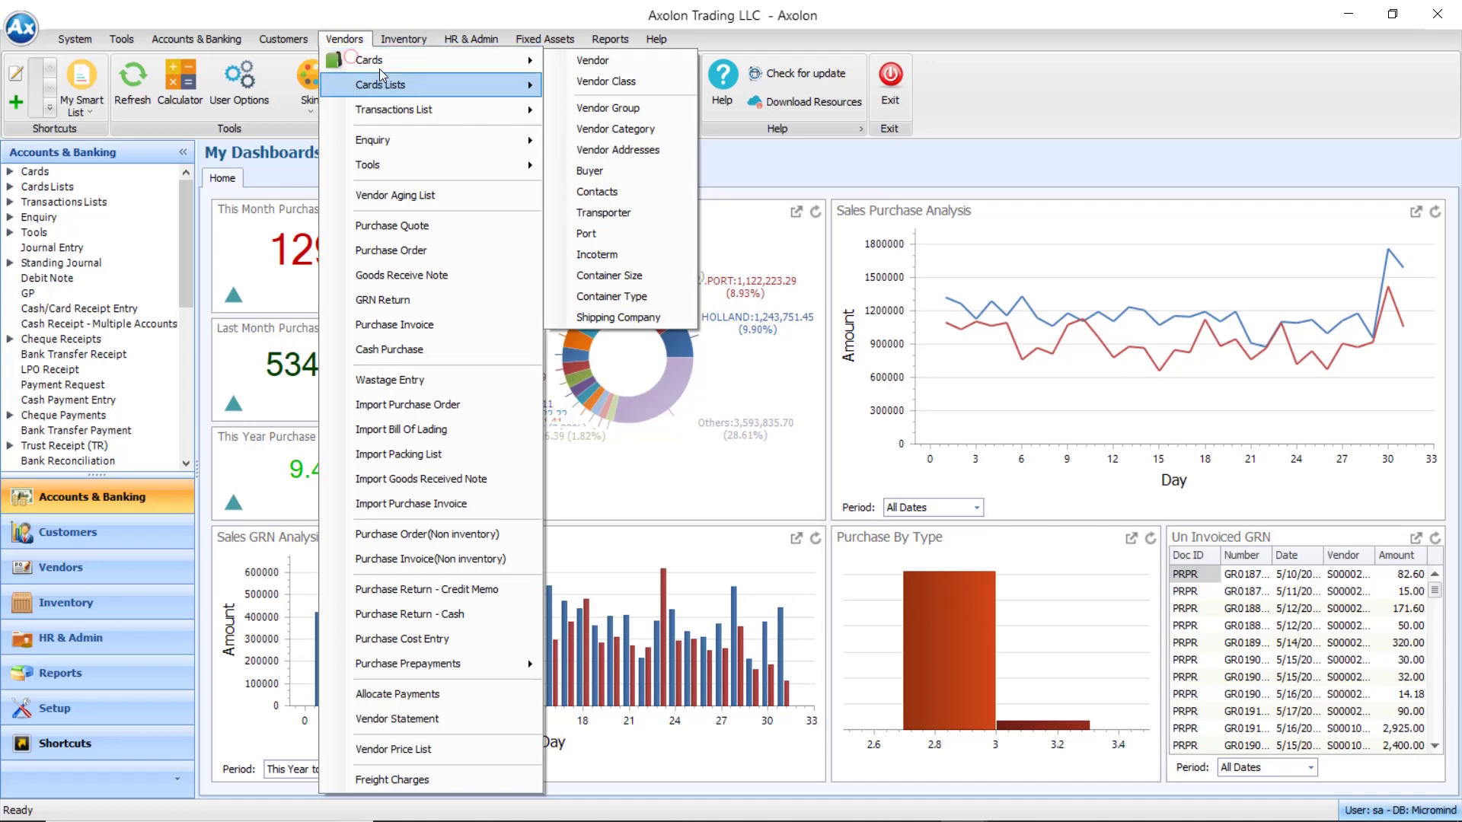
Start a new vendor record, pre-coded S00251, from Vendors > Cards > Vendor
left_click(606, 61)
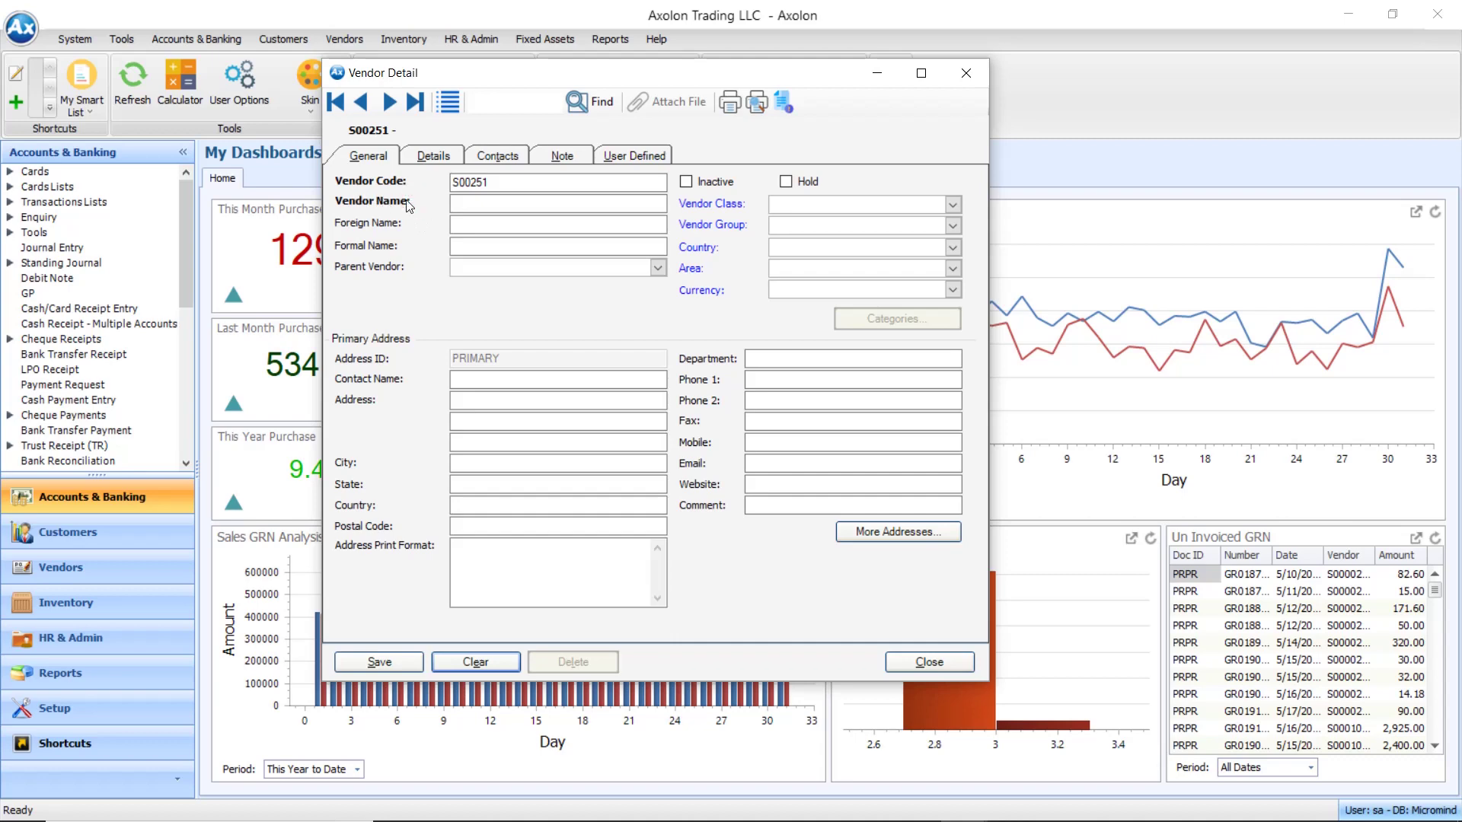
Enter 'New Vendor' as the vendor name for S00251
left_click(450, 203)
left_click(404, 183)
left_click(412, 206)
left_click(473, 202)
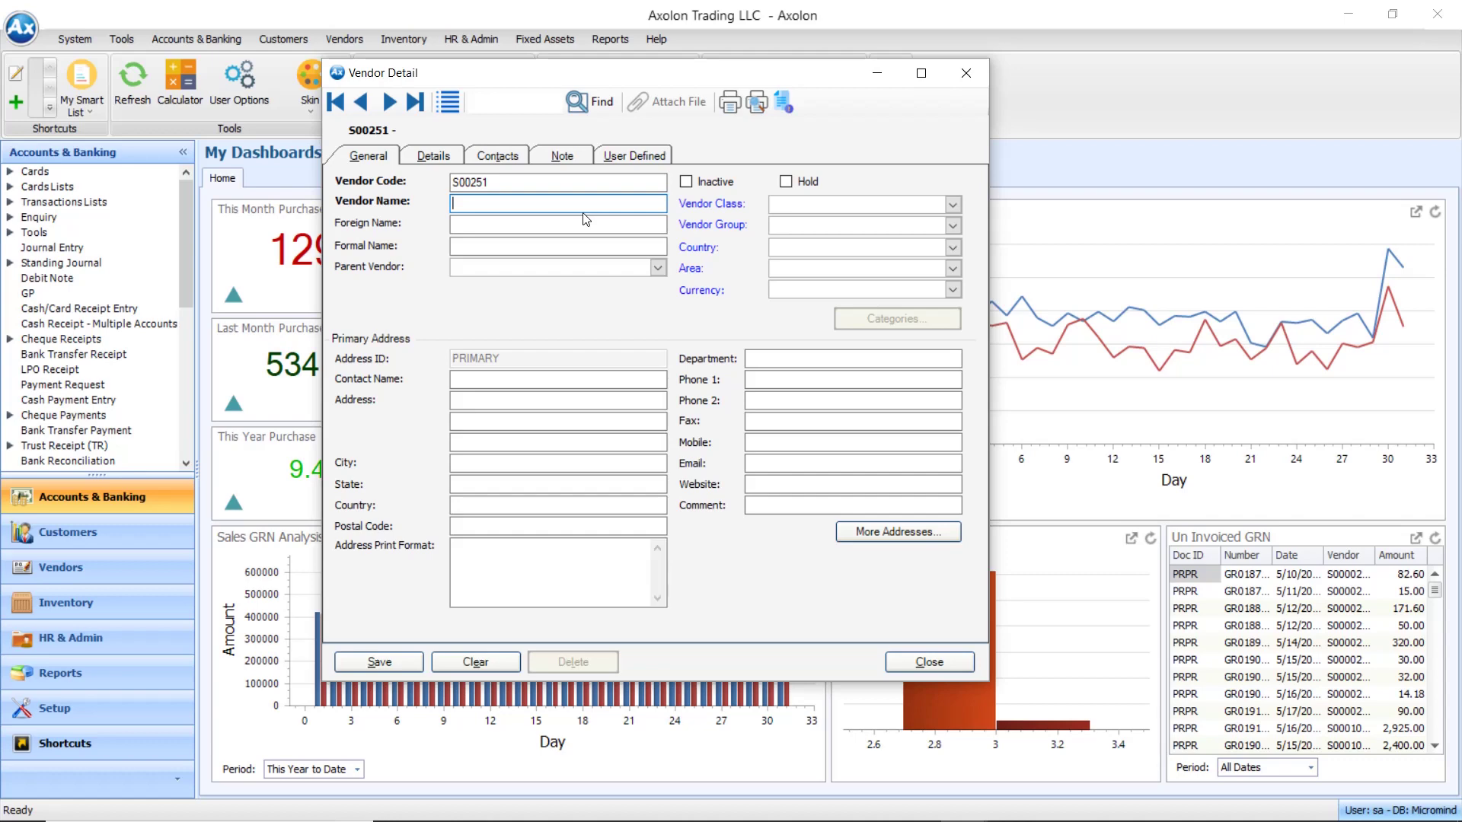
type("New Vendor")
Set vendor class CL02 Import, review its class definition, and set vendor group CL02
left_click(953, 205)
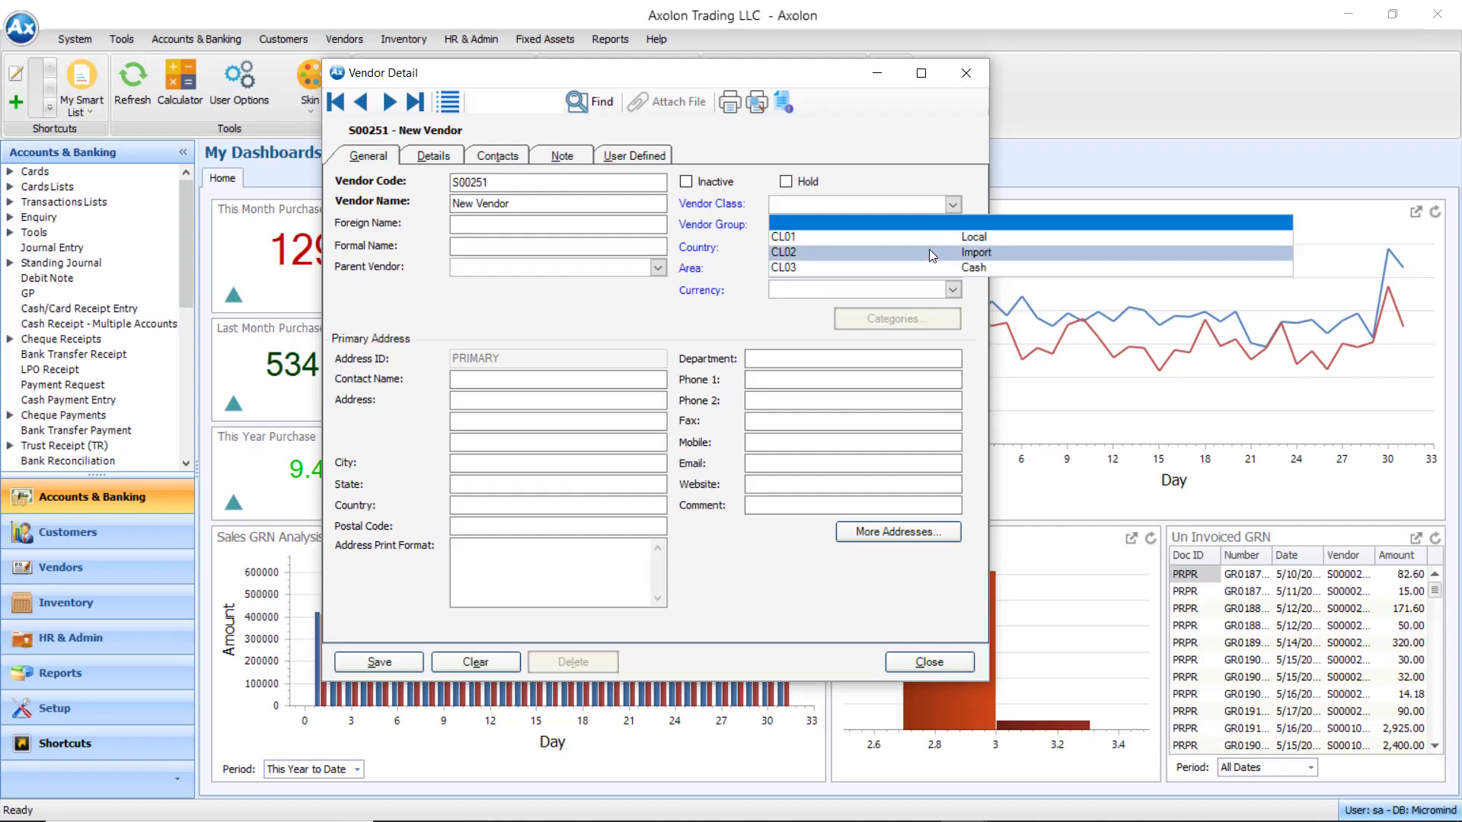
left_click(929, 252)
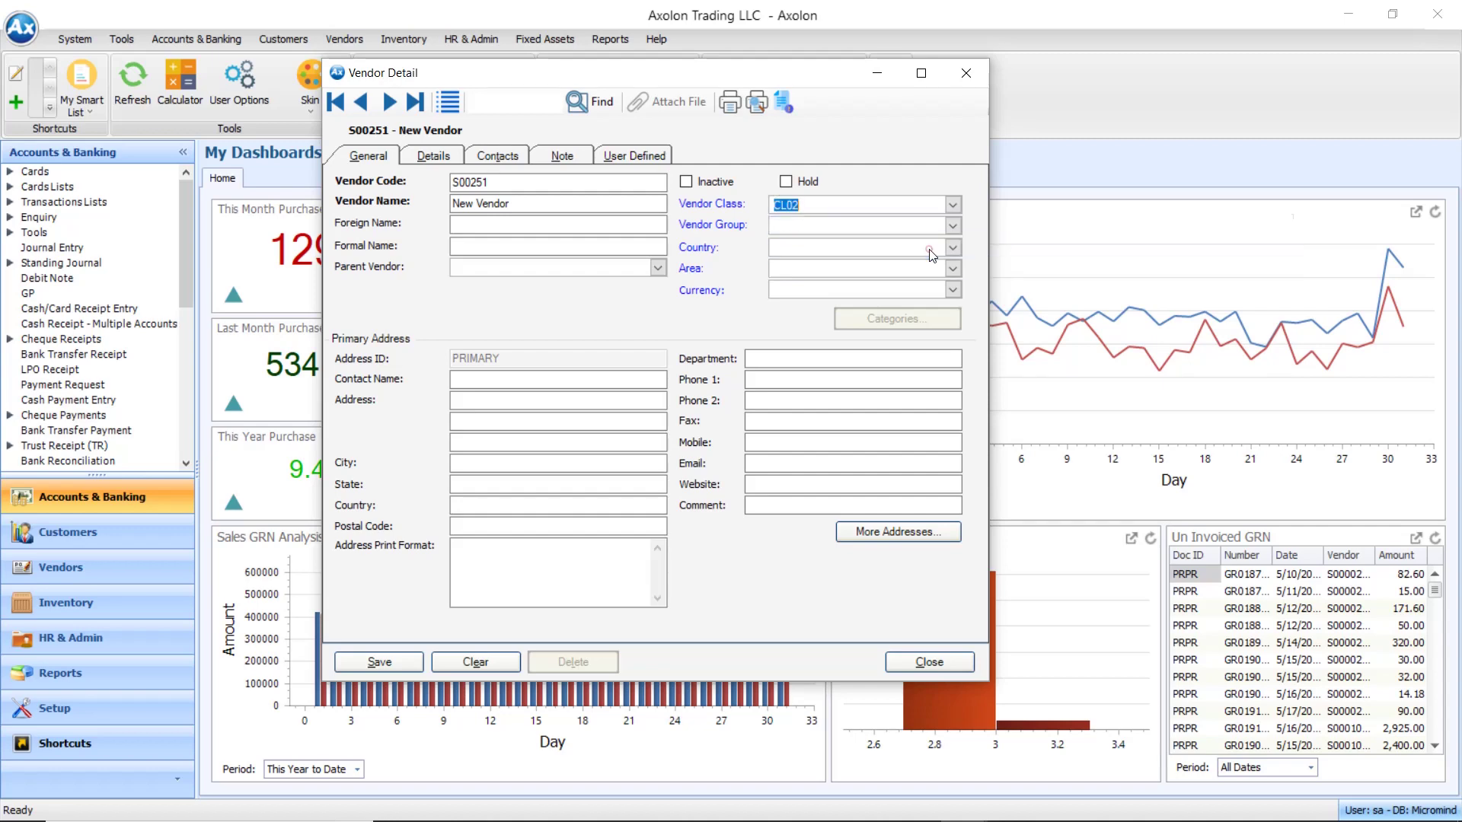
left_click(736, 206)
left_click(746, 487)
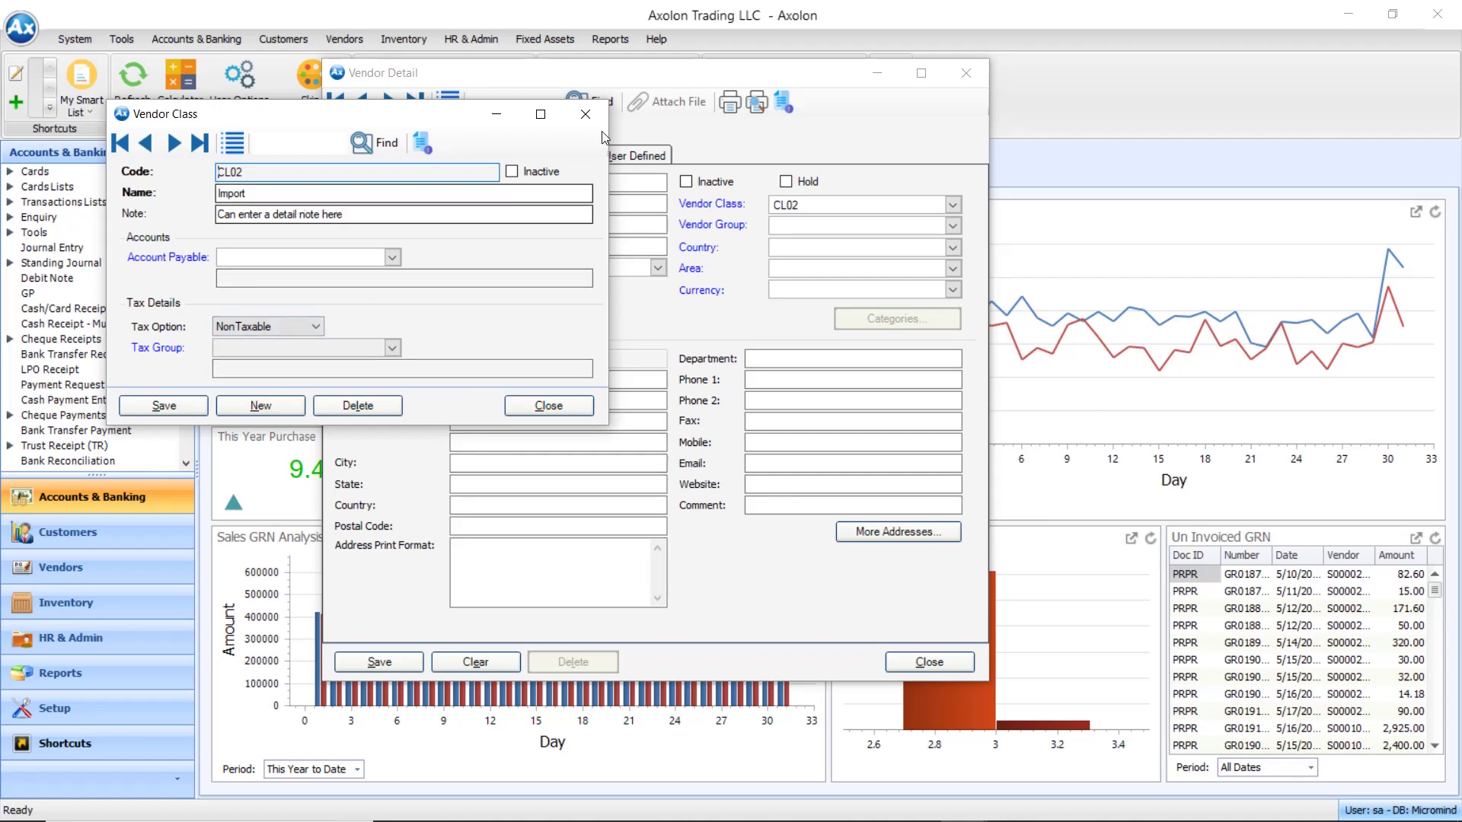
left_click(586, 114)
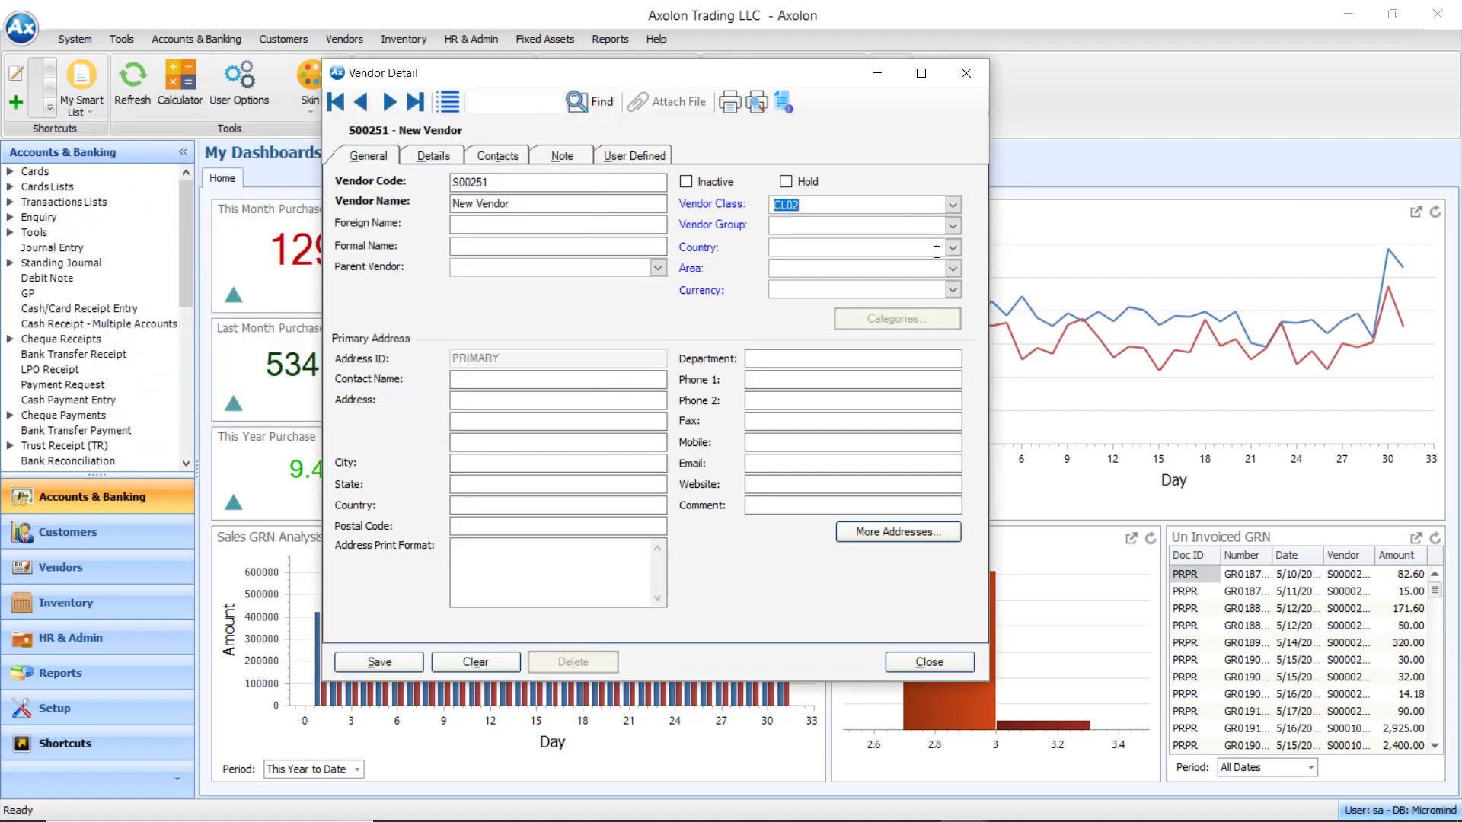
left_click(952, 225)
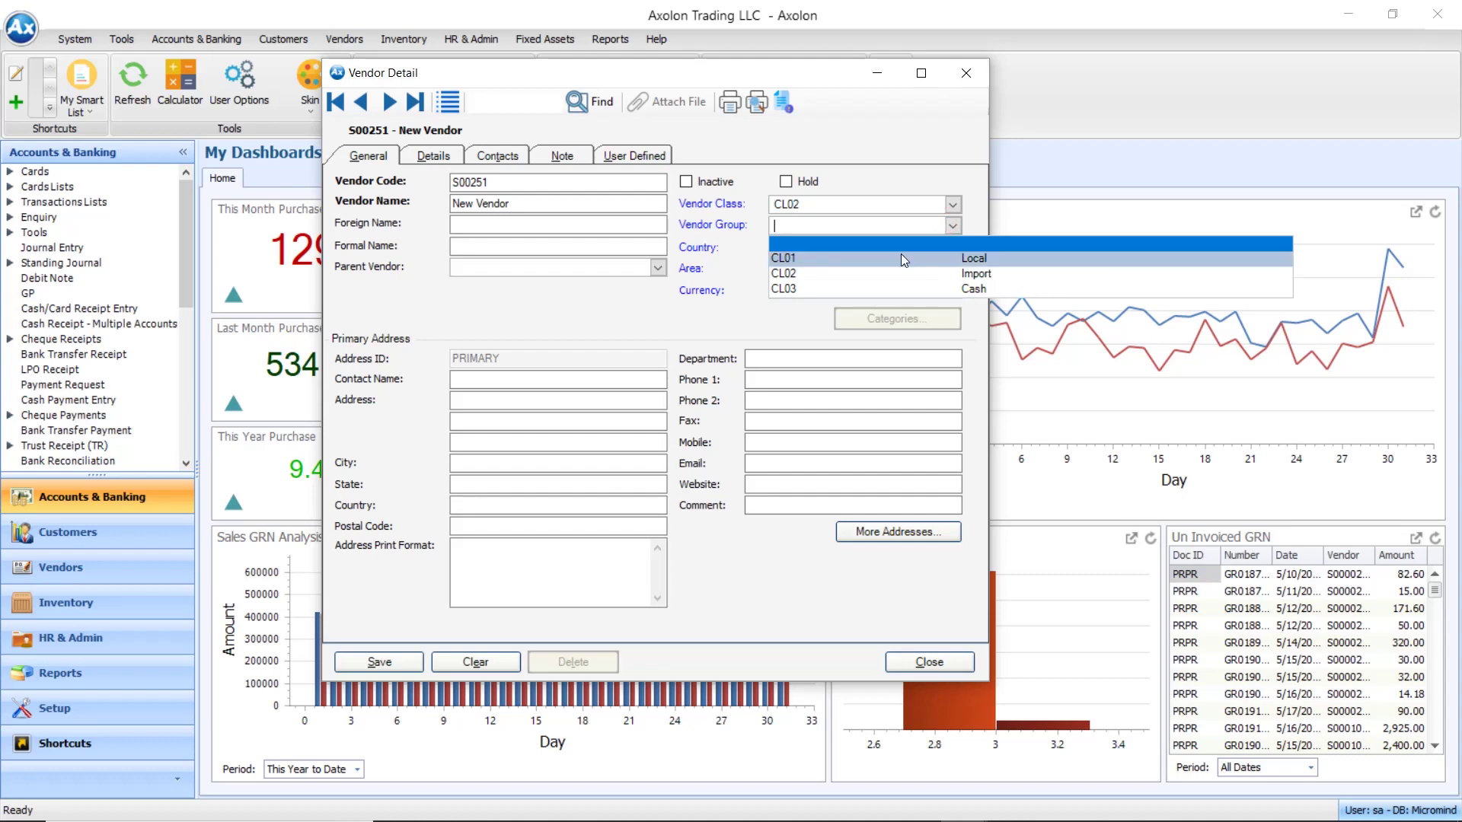
left_click(904, 271)
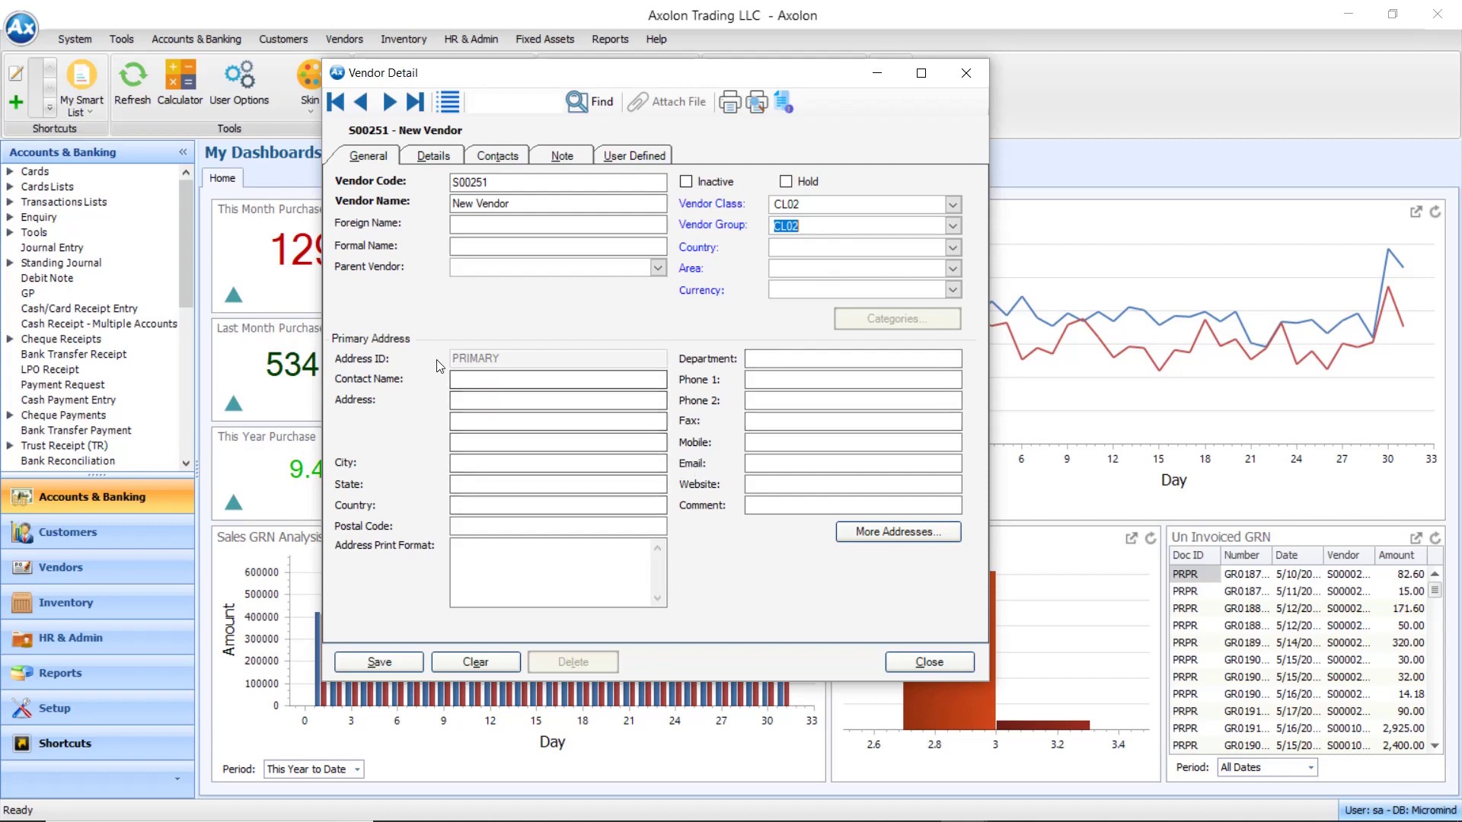
Enter the contact name, city Dubai and an address print format
left_click(523, 379)
type("JA")
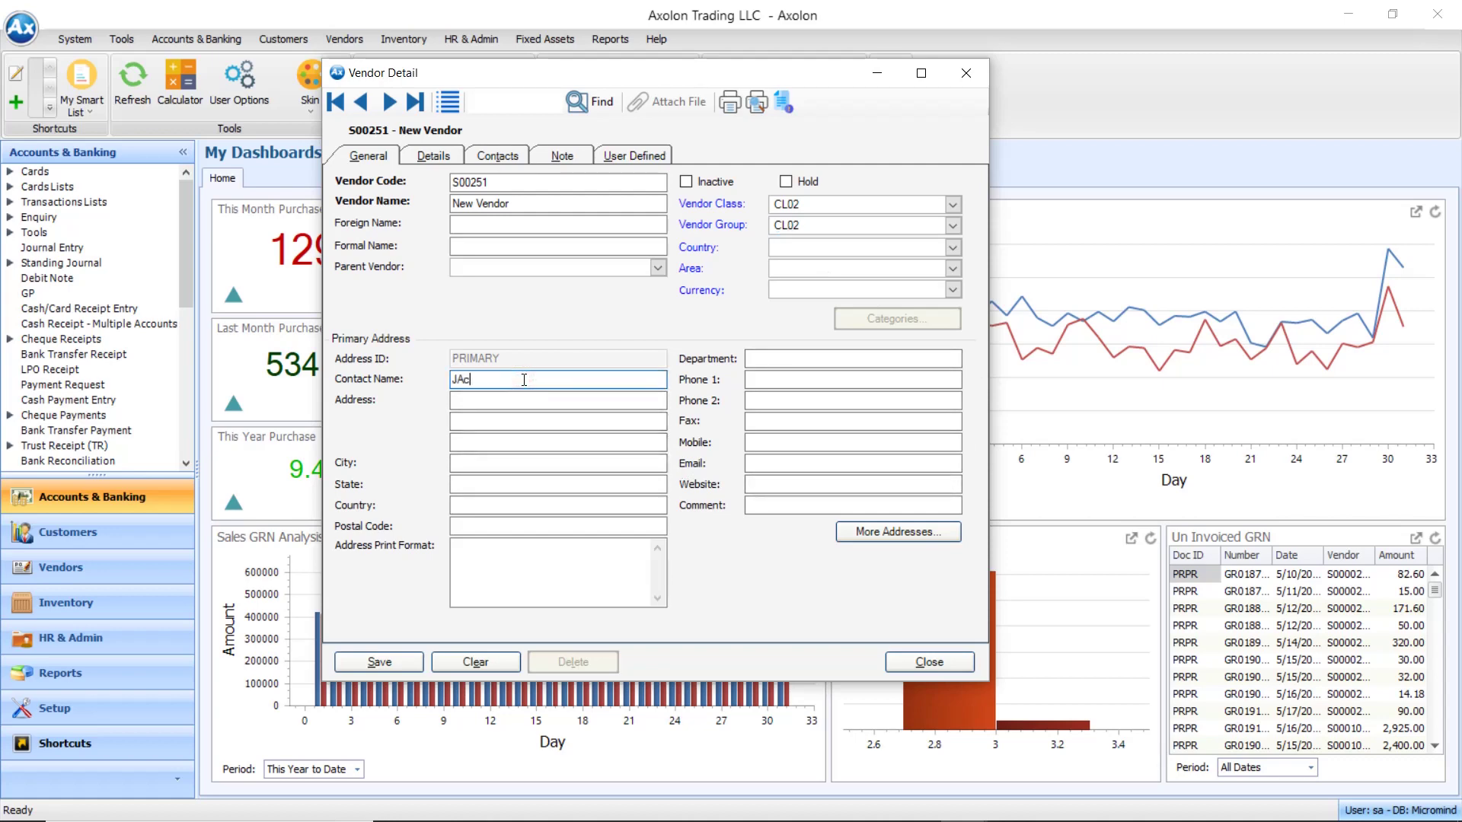
key("BackSpace")
key("BackSpace")
key("BackSpace")
type("ack")
left_click(506, 464)
type("Dubai")
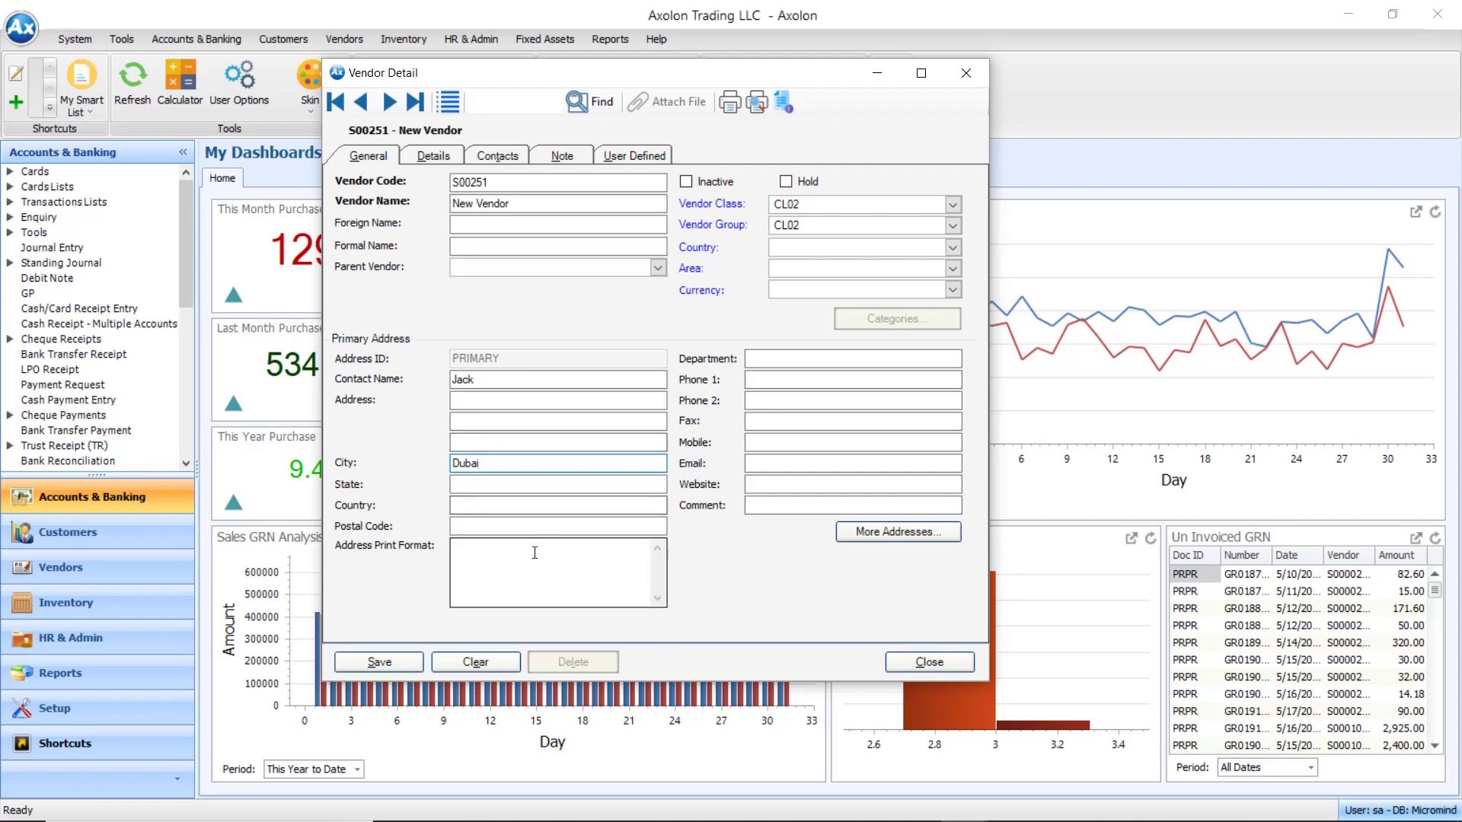
left_click(532, 550)
type("Print")
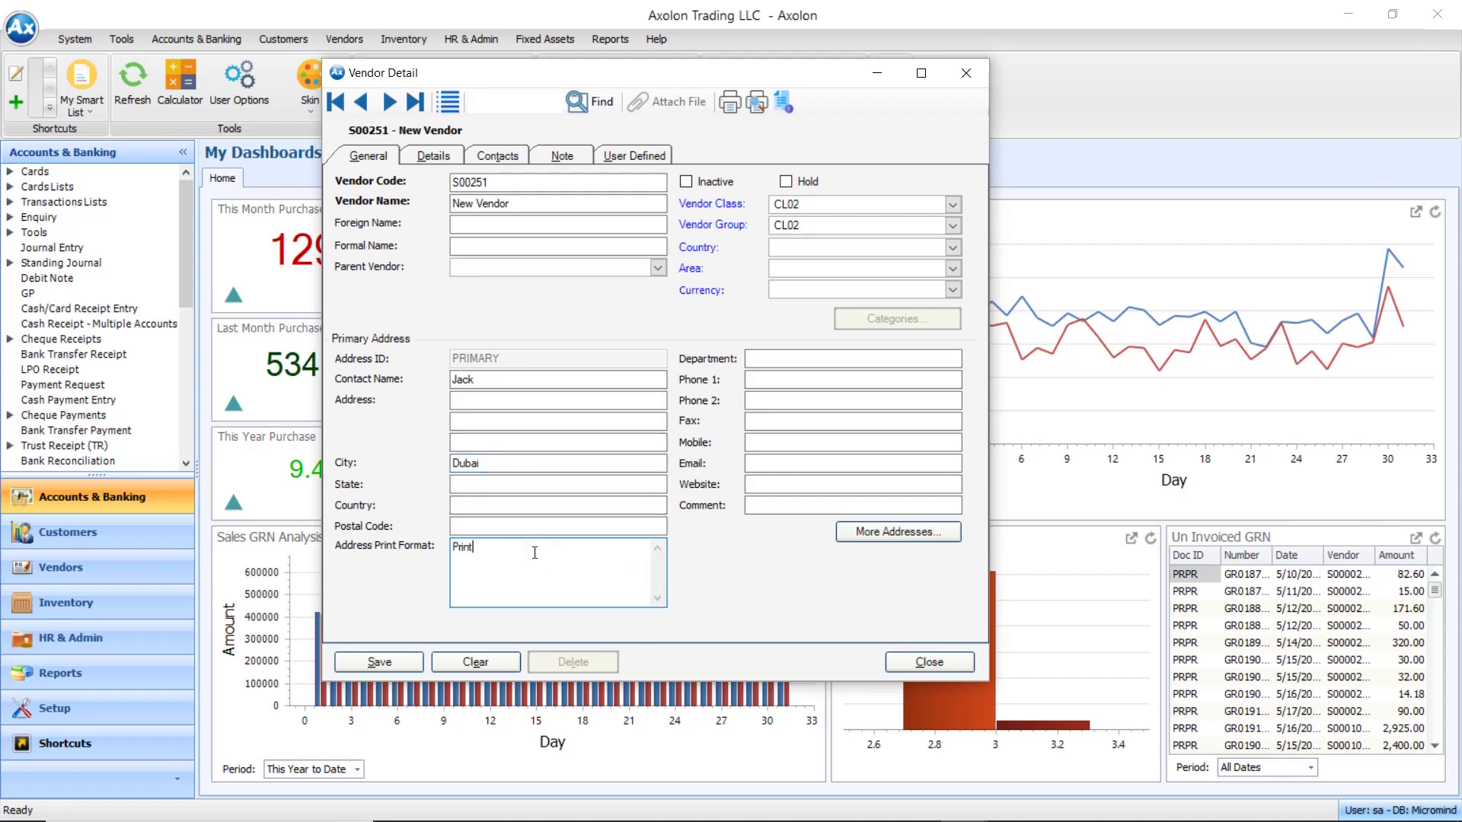
type(" Format")
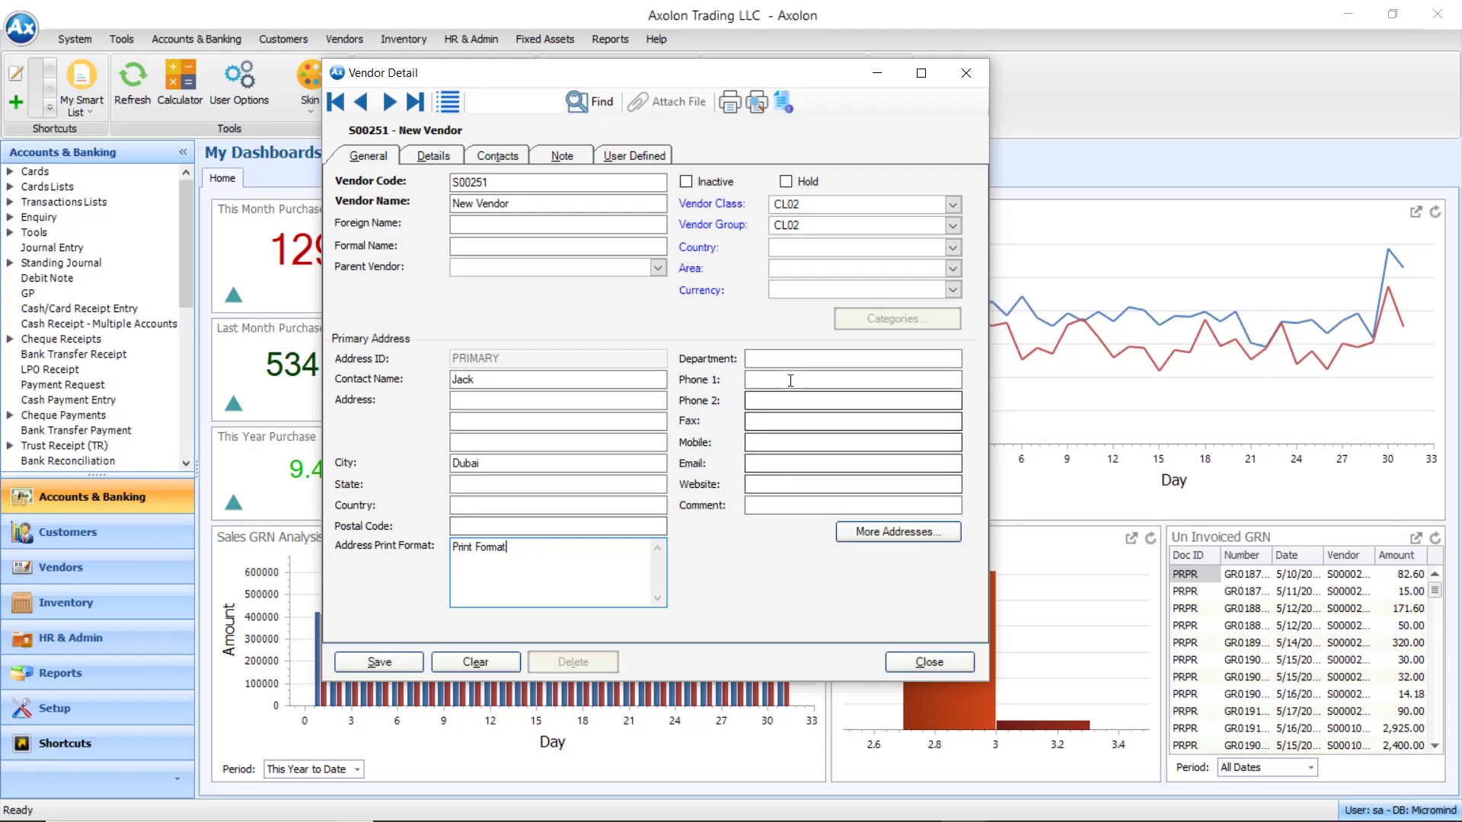
Fill in Phone 1, Phone 2 and the mobile number for the primary address
left_click(790, 379)
type("1234567890")
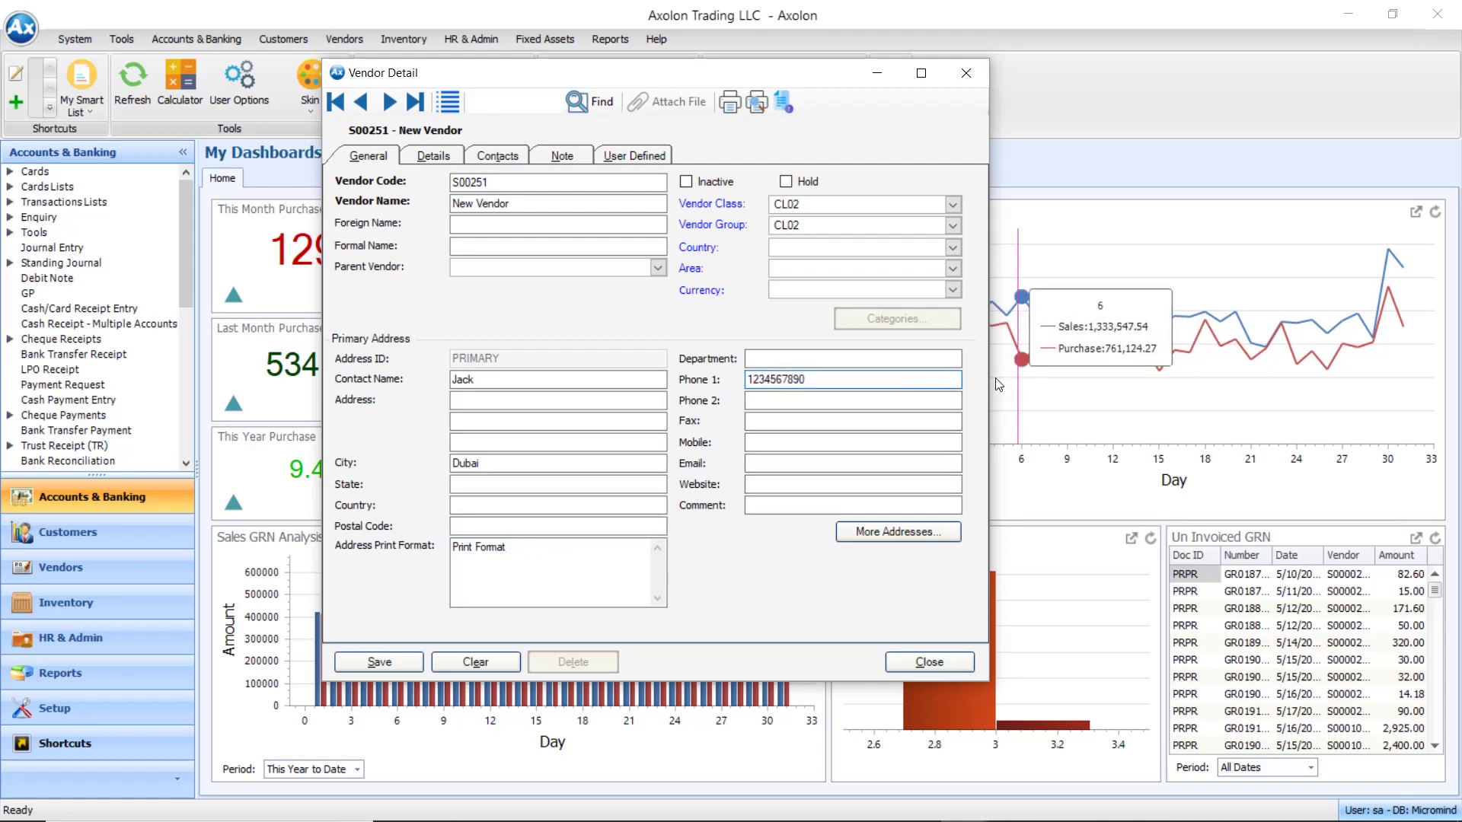
left_click(884, 399)
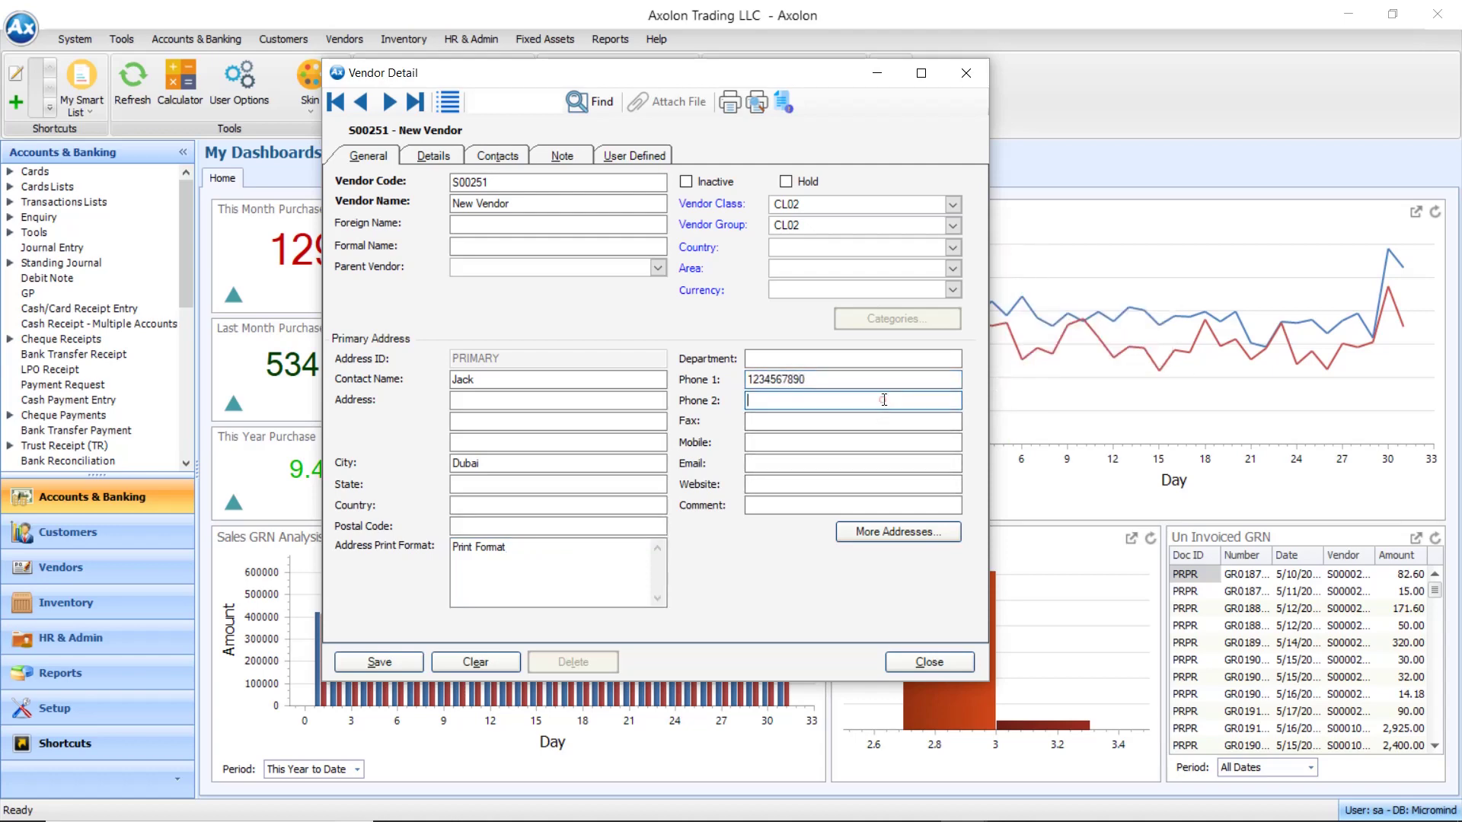
type("0987654321")
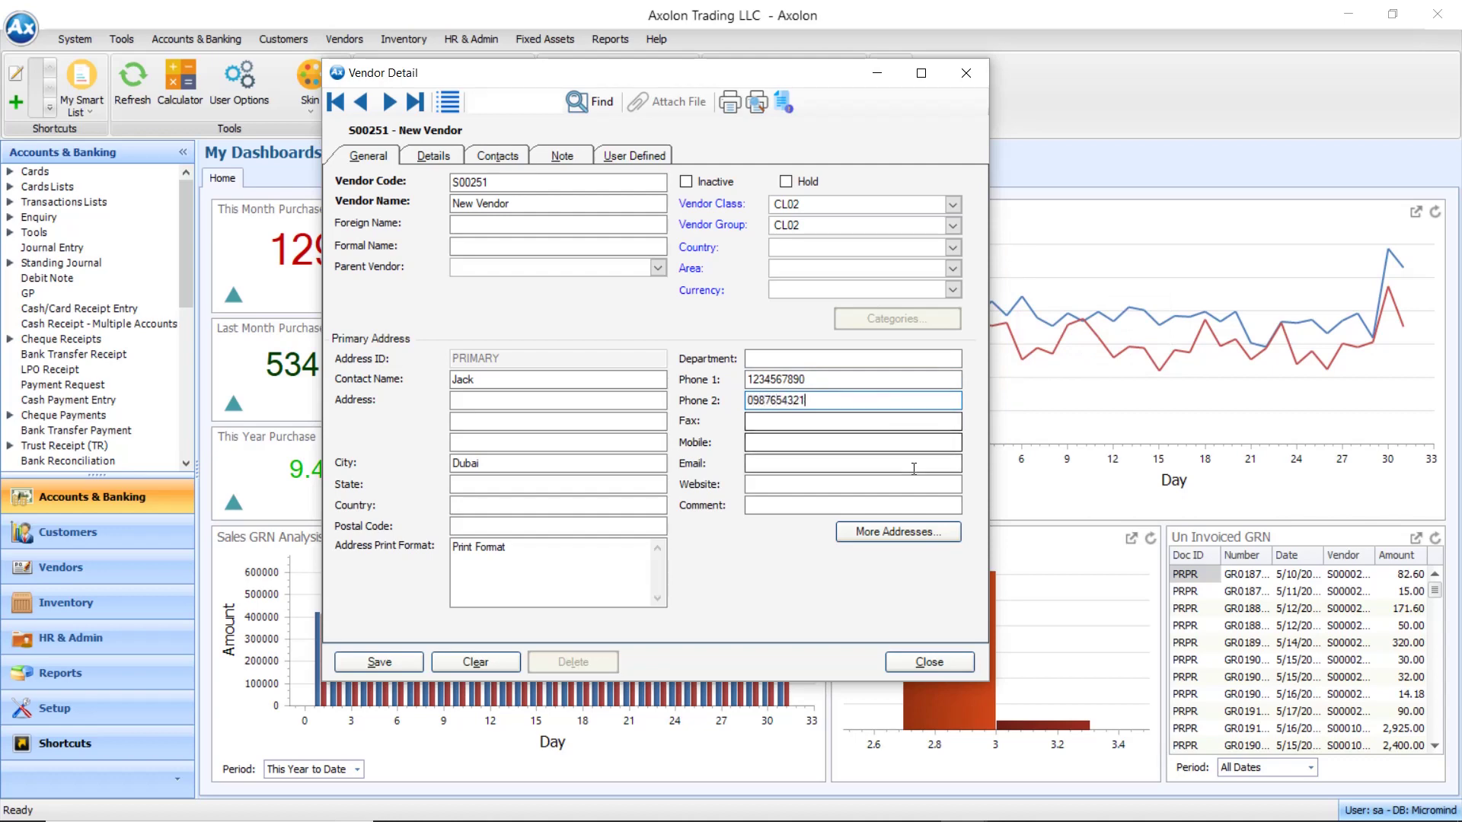
left_click(799, 444)
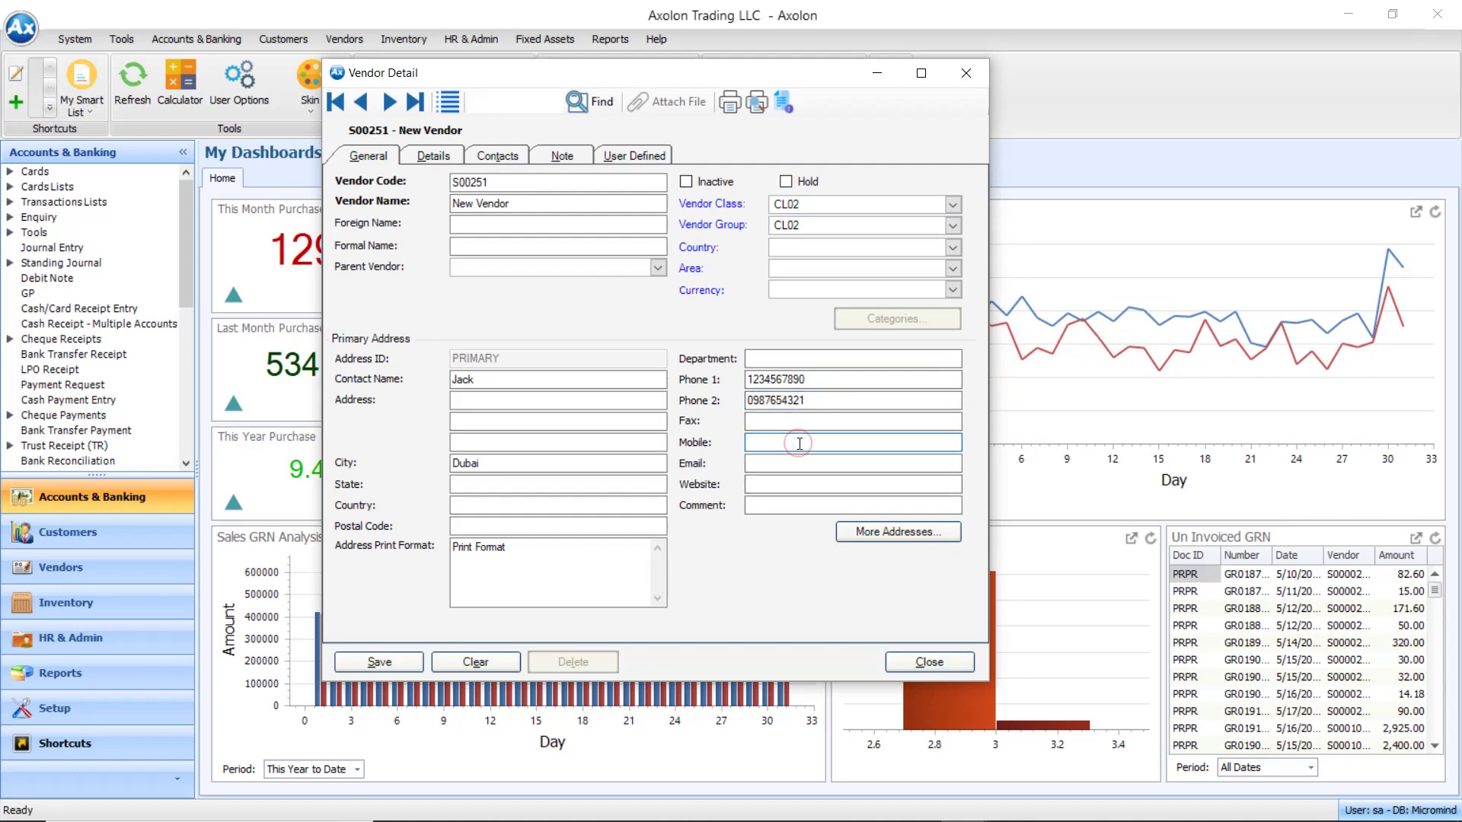
left_click(784, 466)
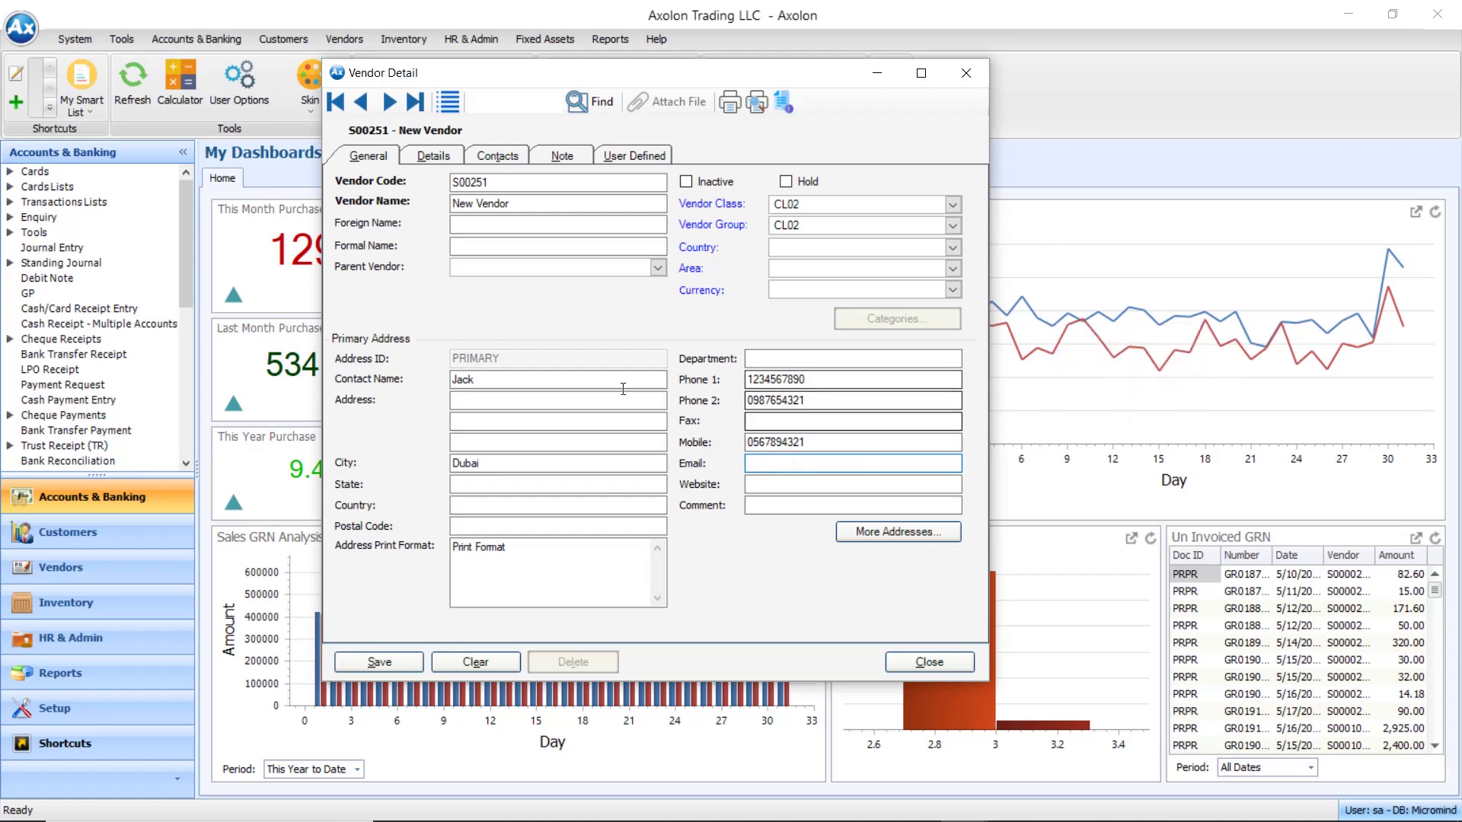
On the Details tab, set buyer B001, payment method BTR and payment term P-10005
left_click(433, 160)
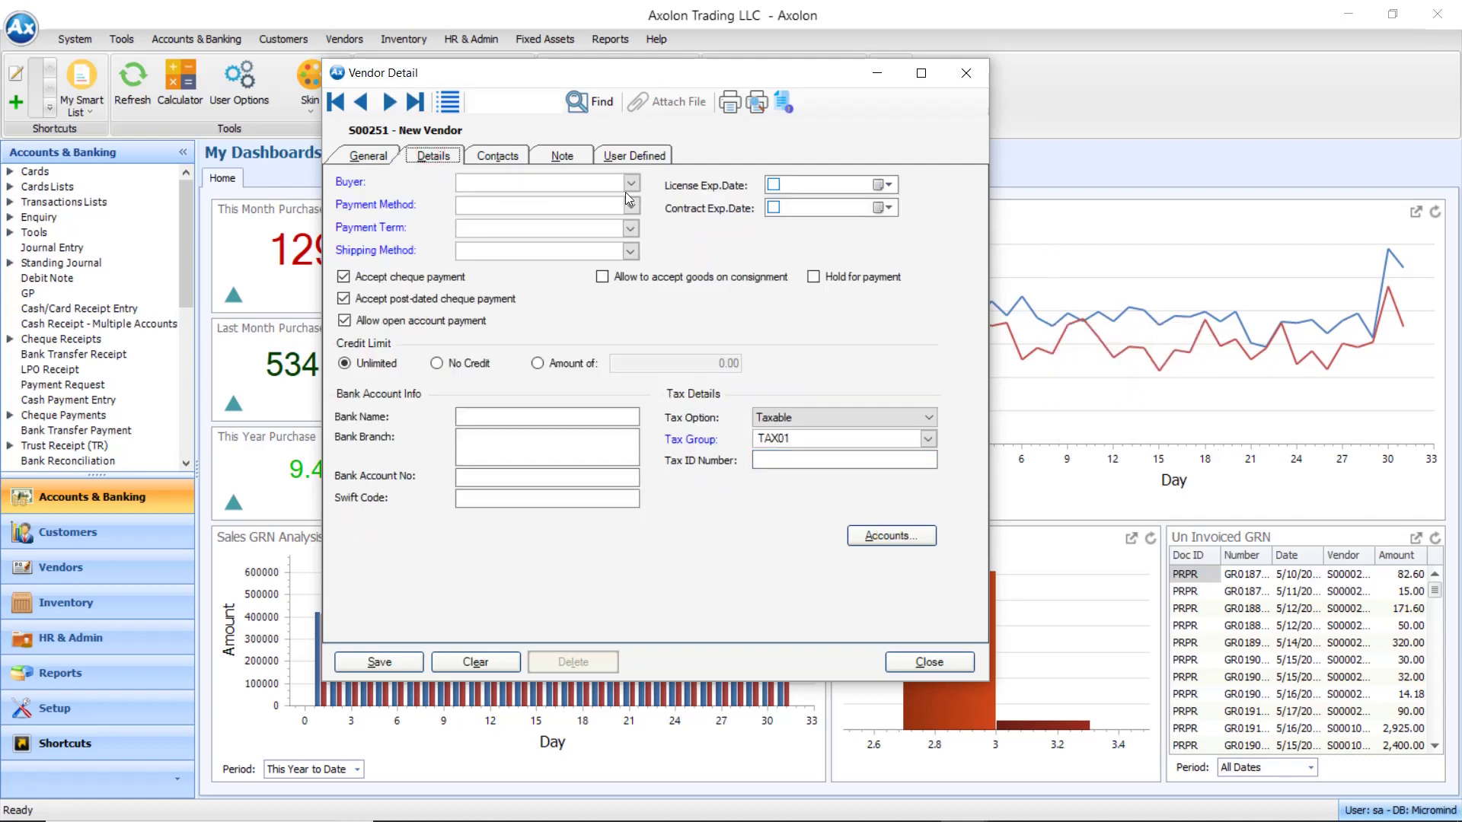
left_click(631, 185)
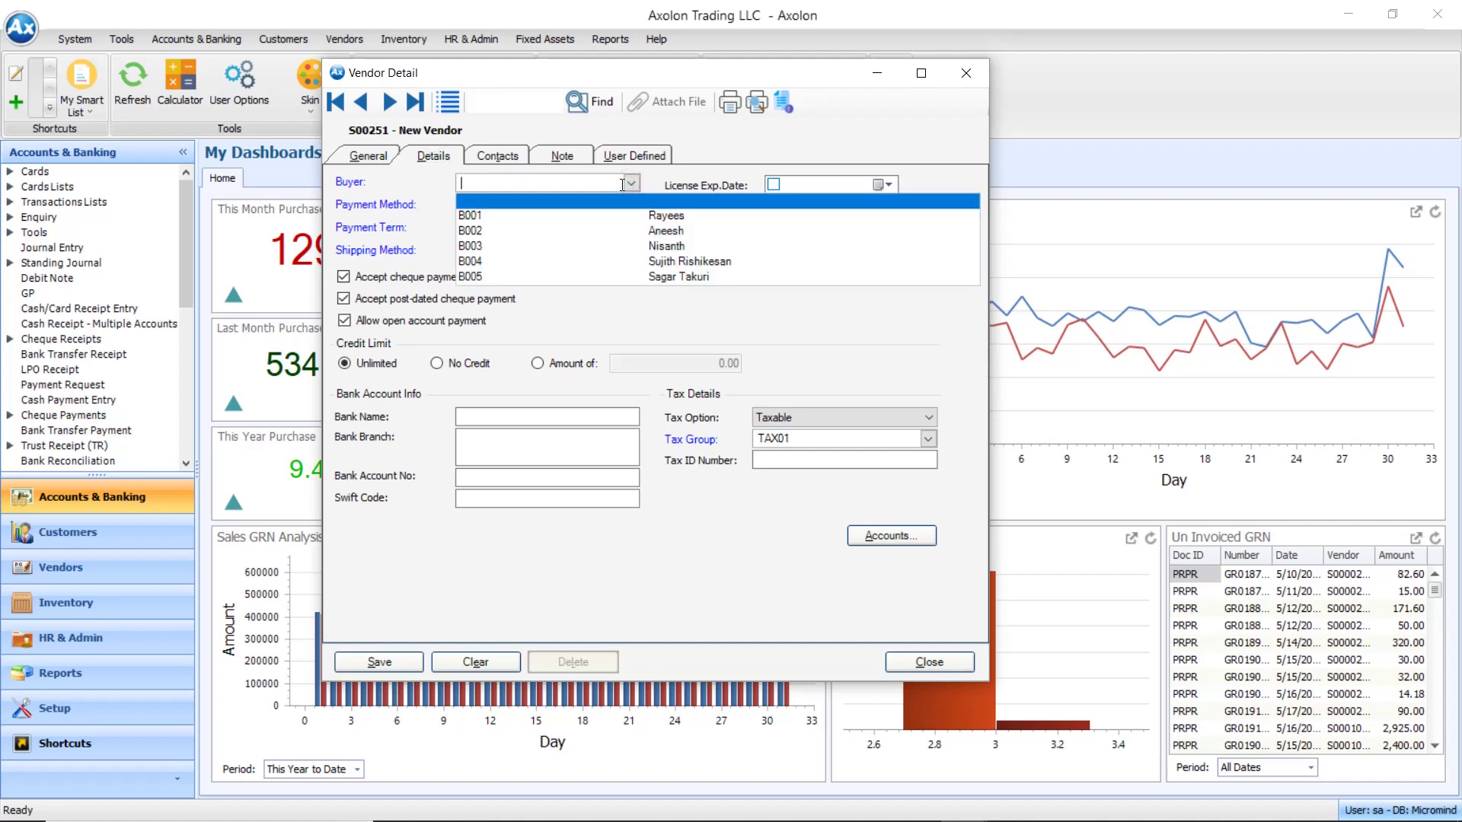
left_click(572, 222)
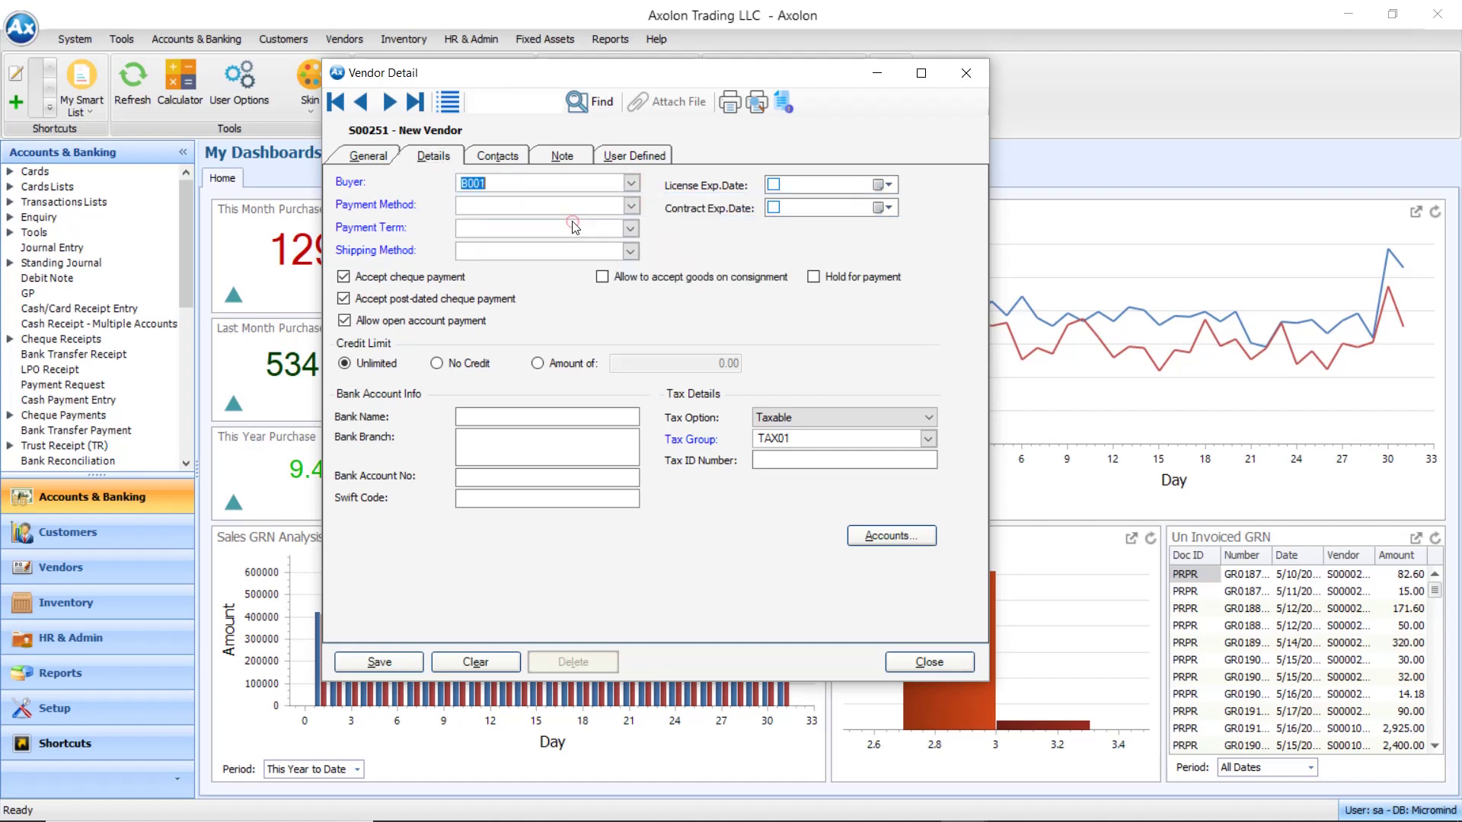
left_click(631, 206)
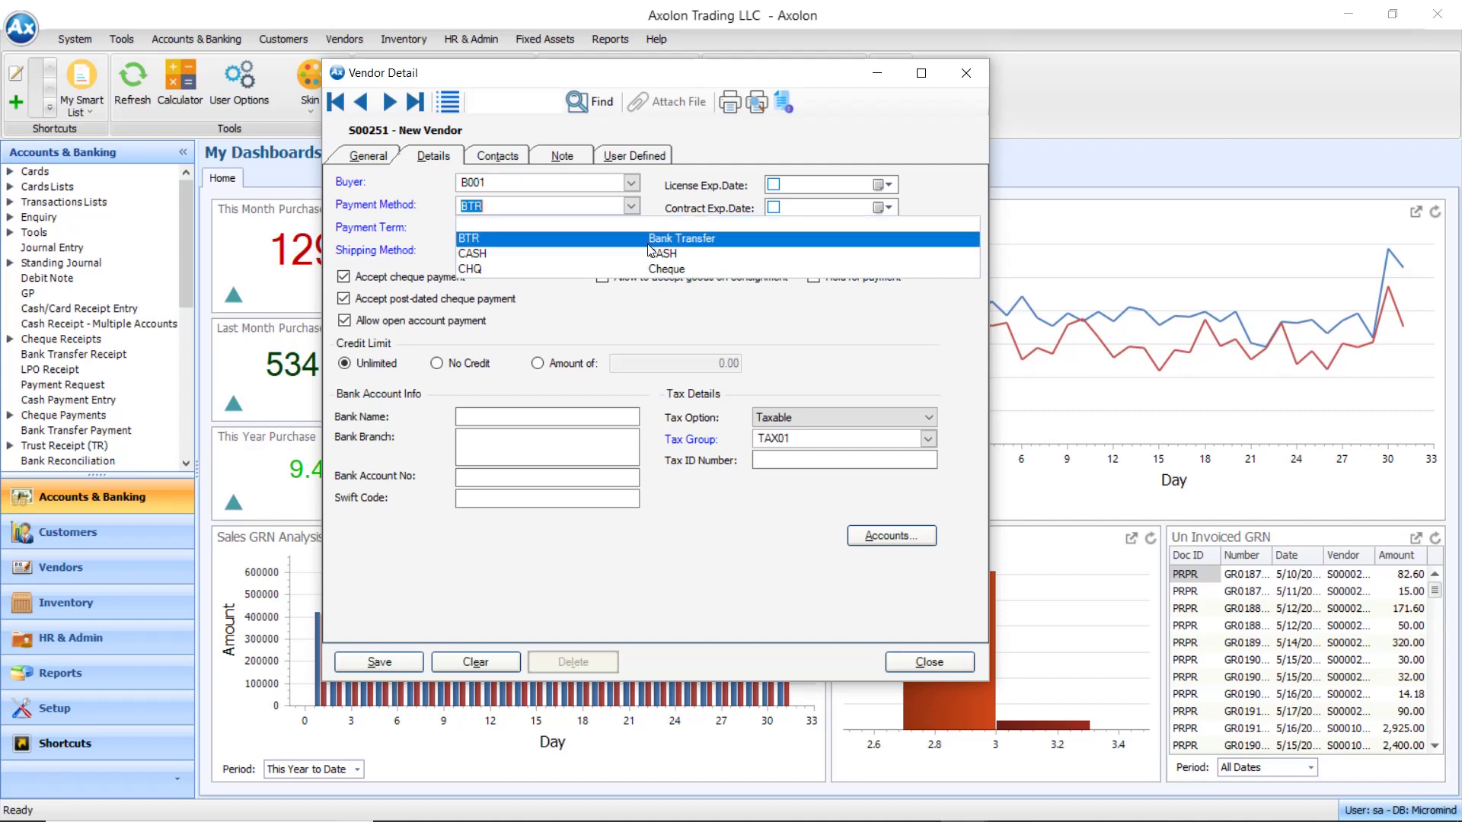
left_click(649, 242)
left_click(630, 228)
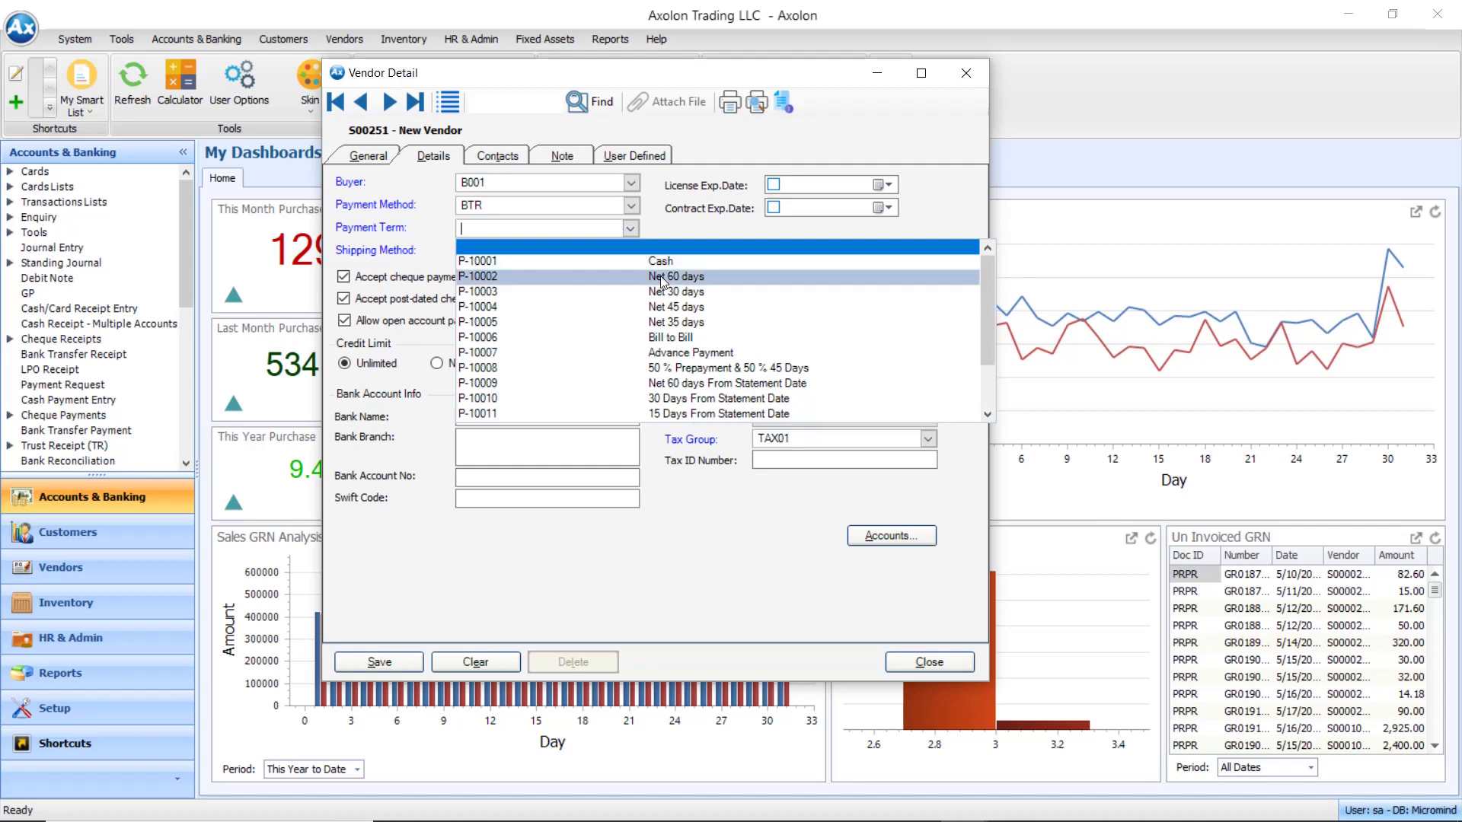
left_click(661, 321)
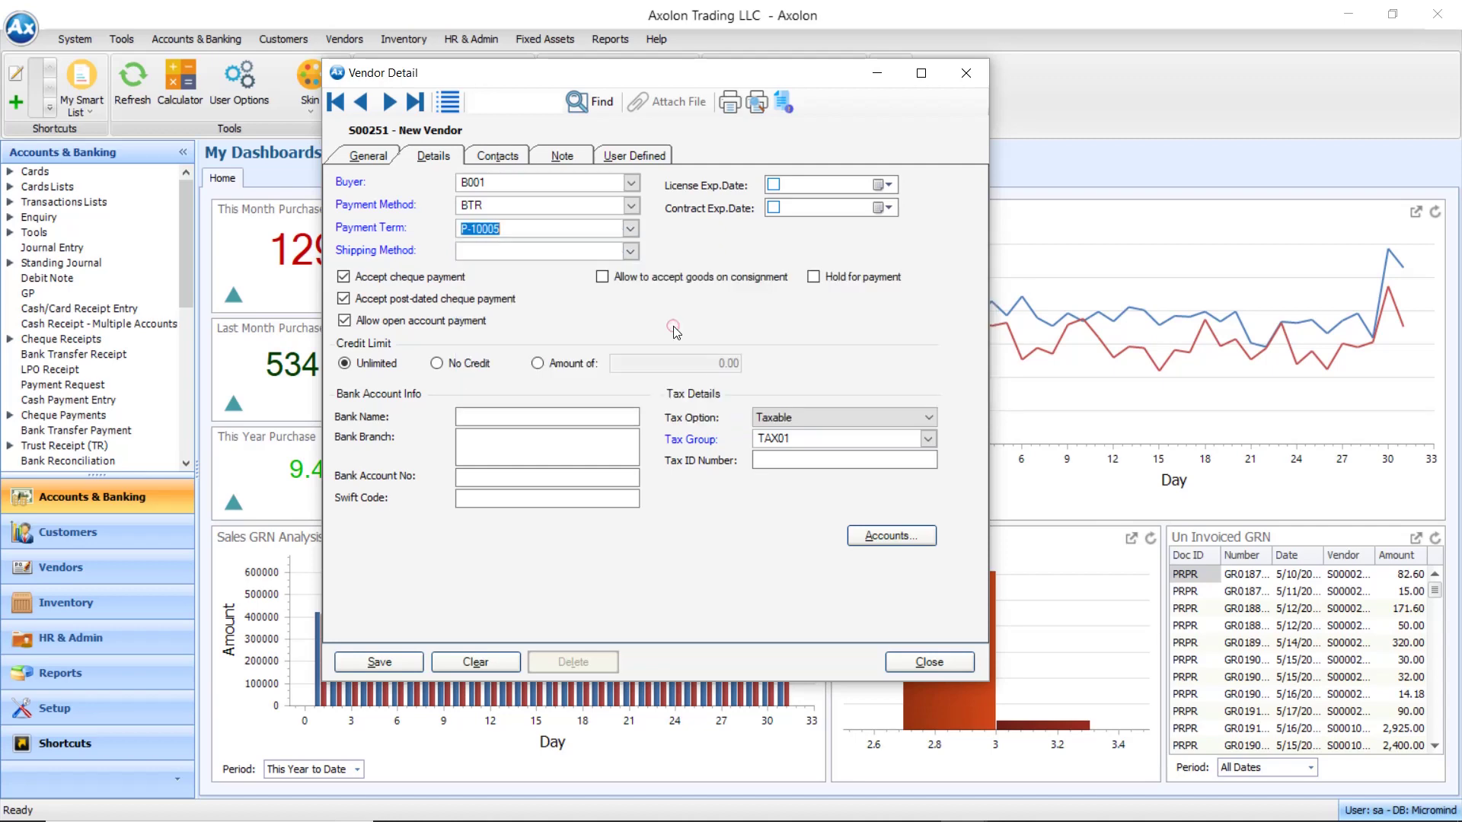
Set shipping method LAN and keep the credit limit Unlimited
left_click(631, 252)
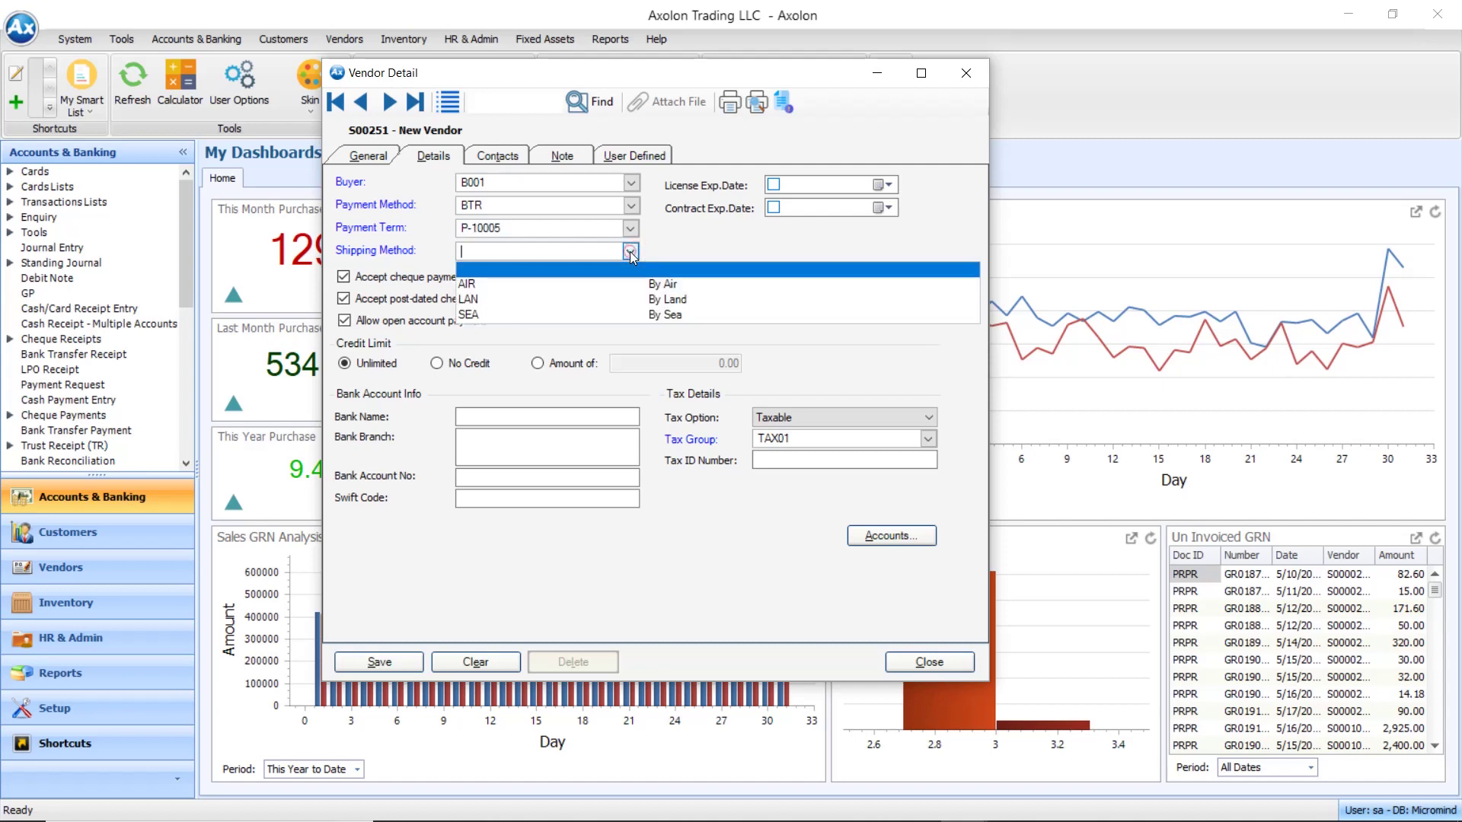
left_click(656, 299)
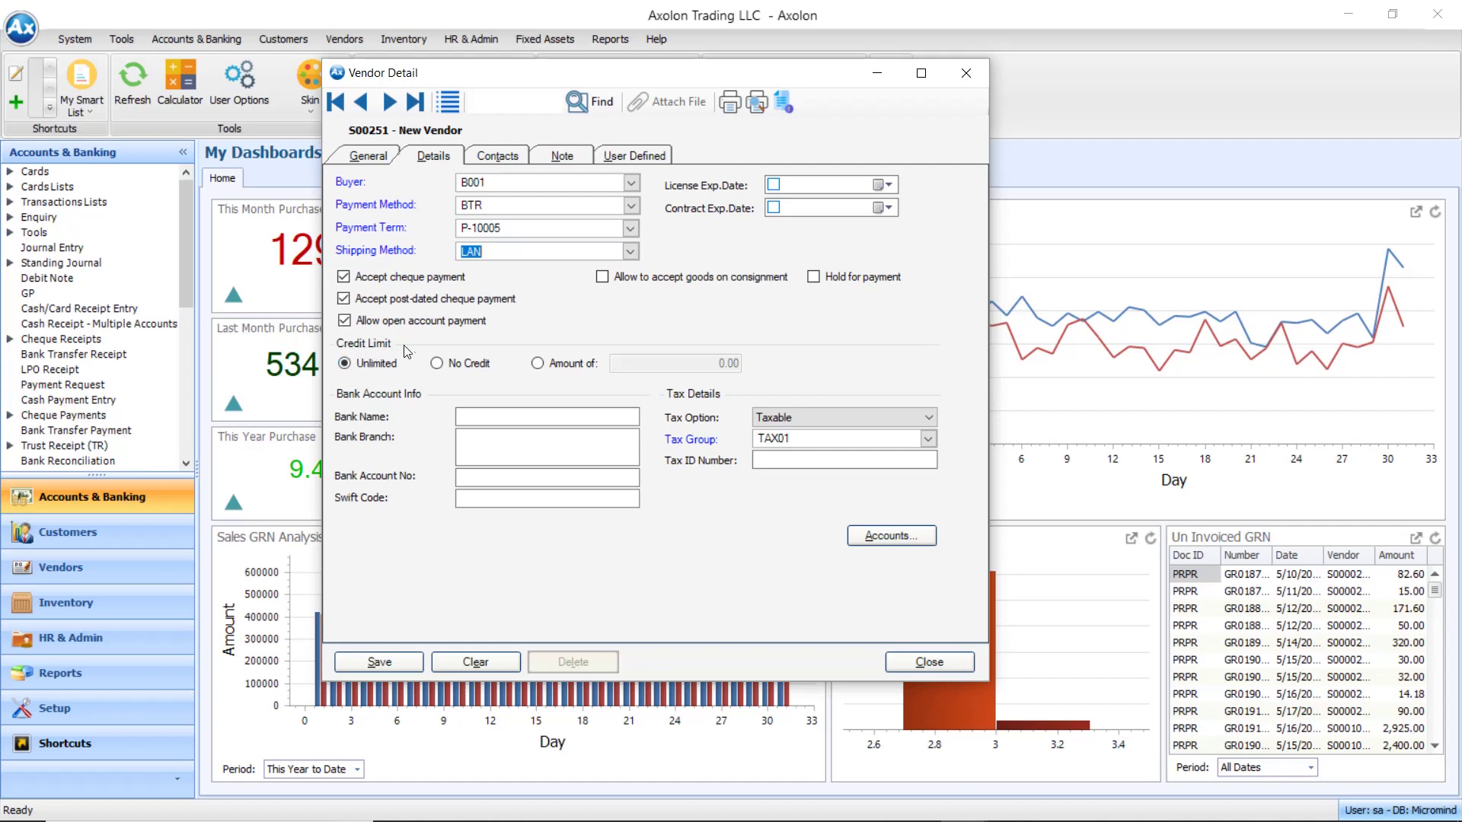
left_click(576, 364)
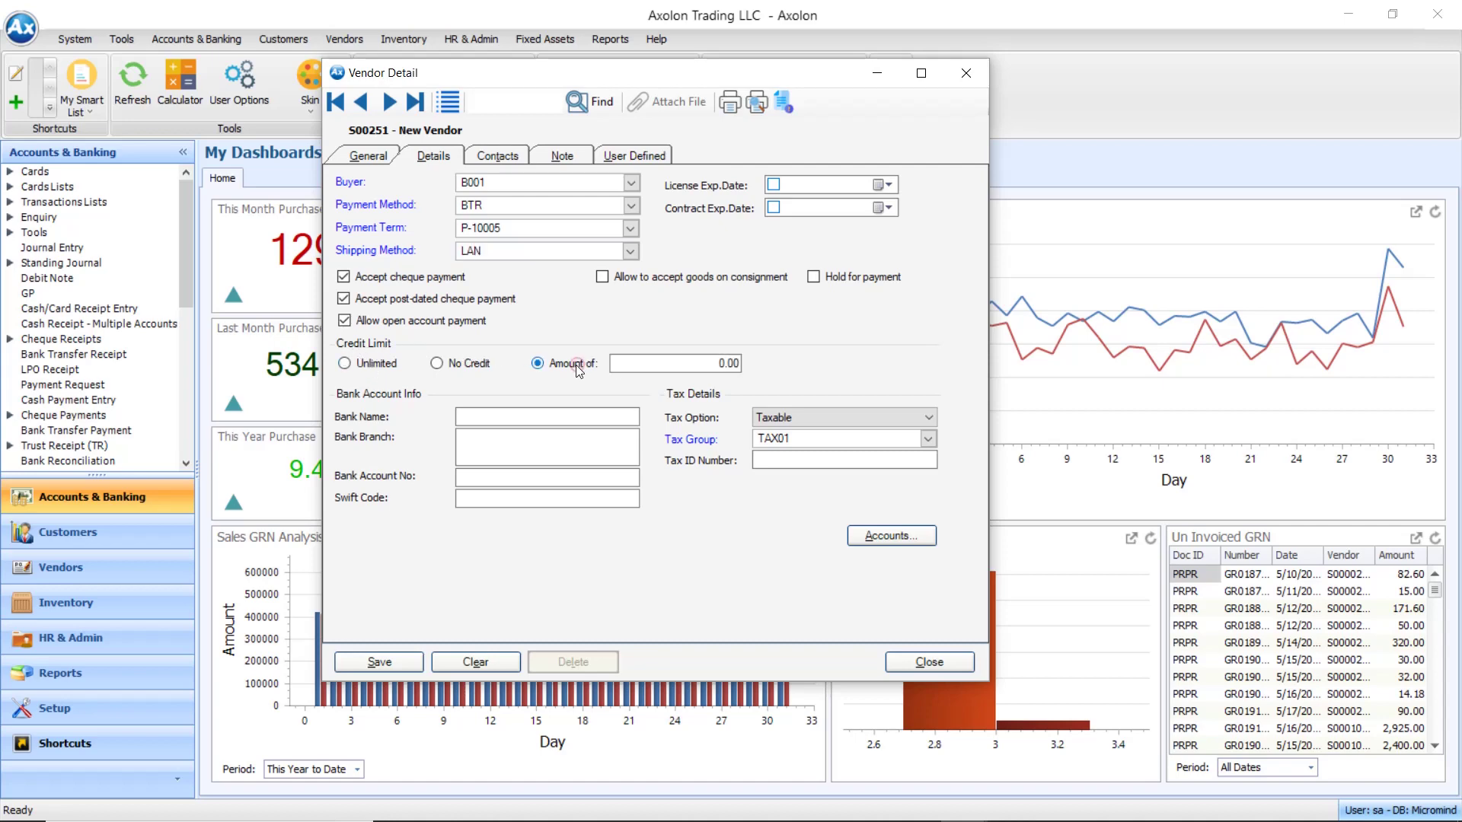
left_click(716, 364)
left_click(461, 368)
left_click(396, 370)
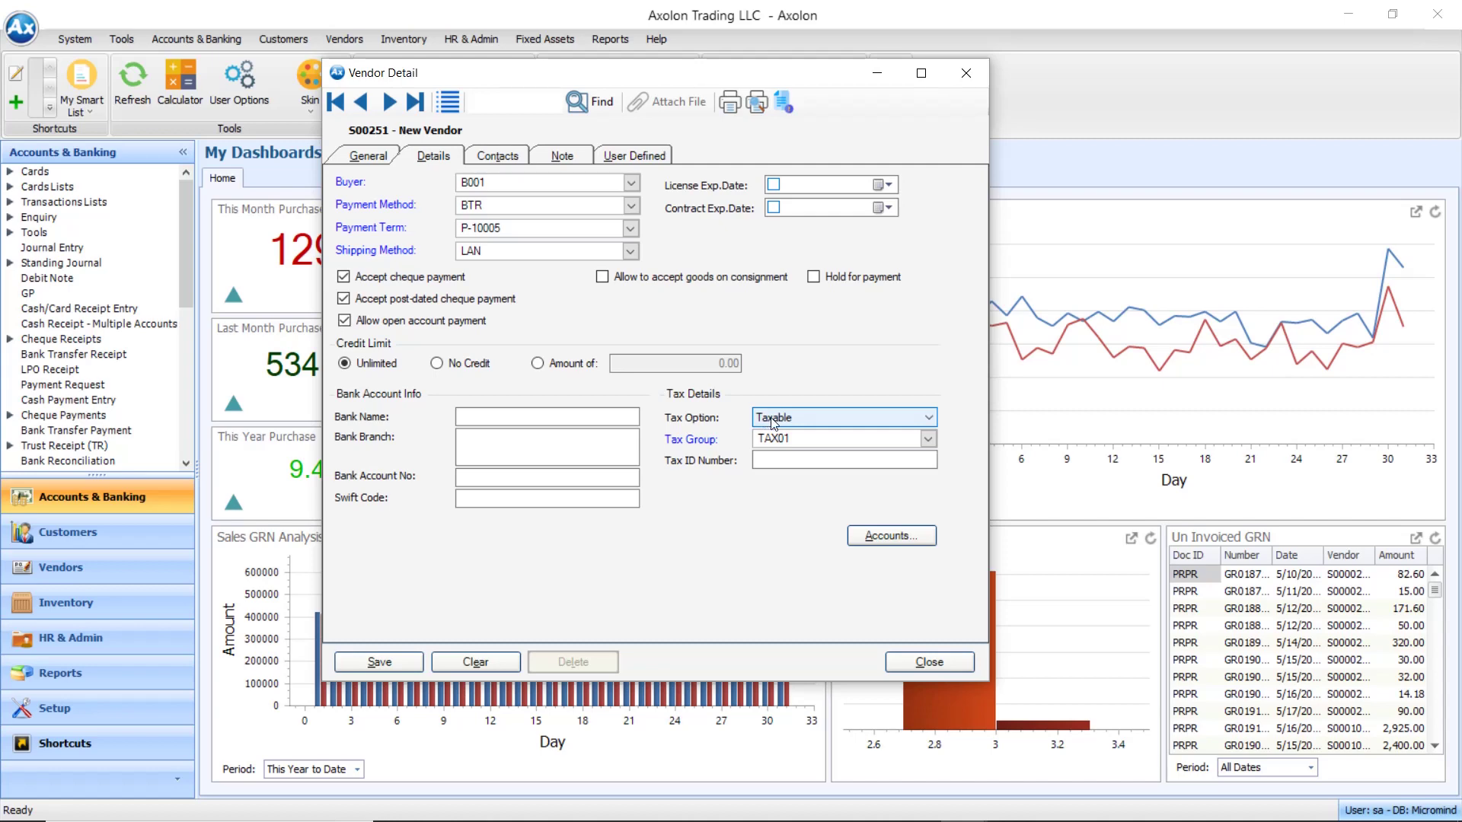
Set tax option Taxable and tax group TAX01, and type the tax ID number
left_click(772, 420)
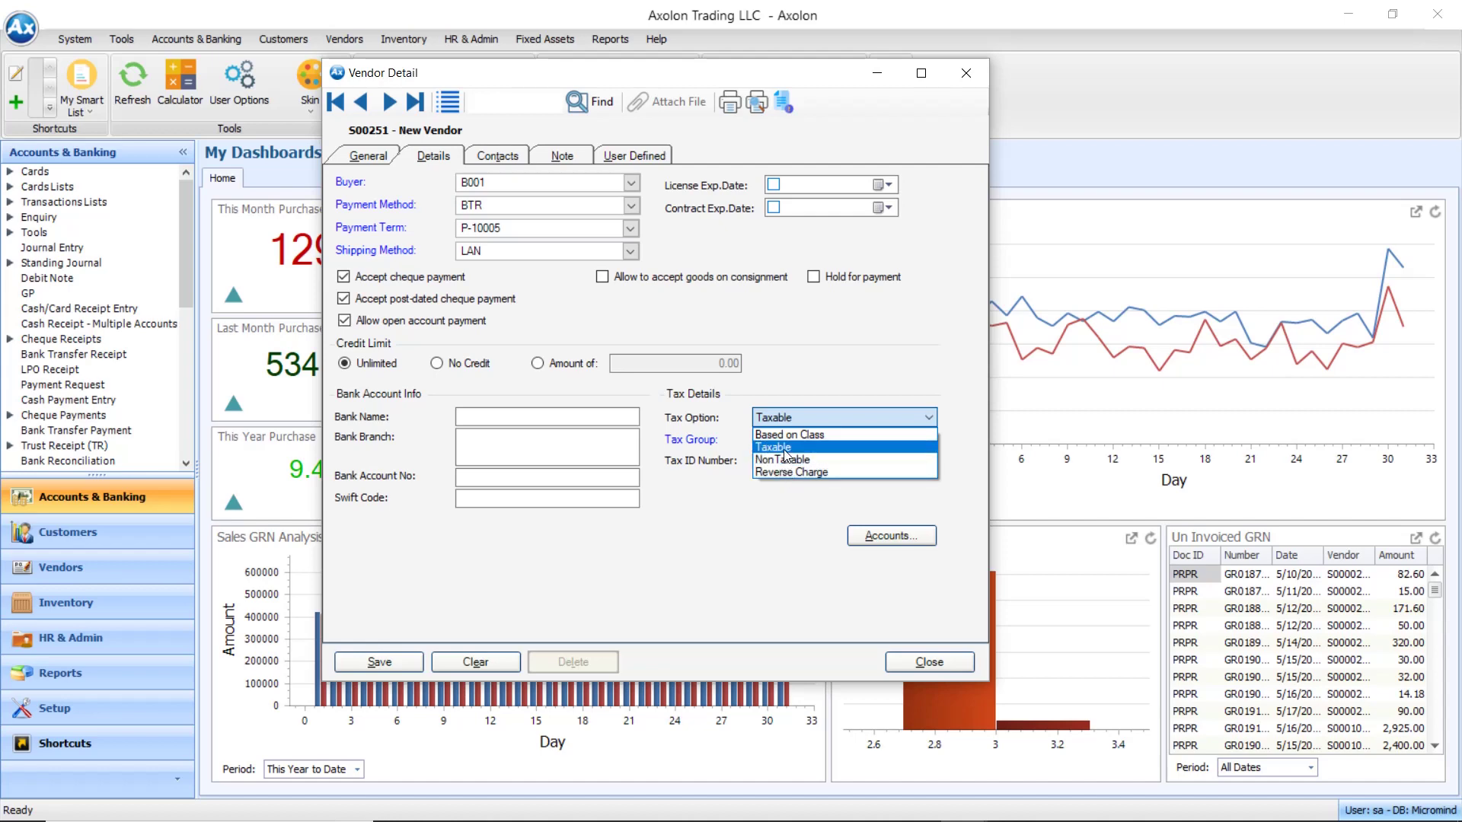
left_click(785, 449)
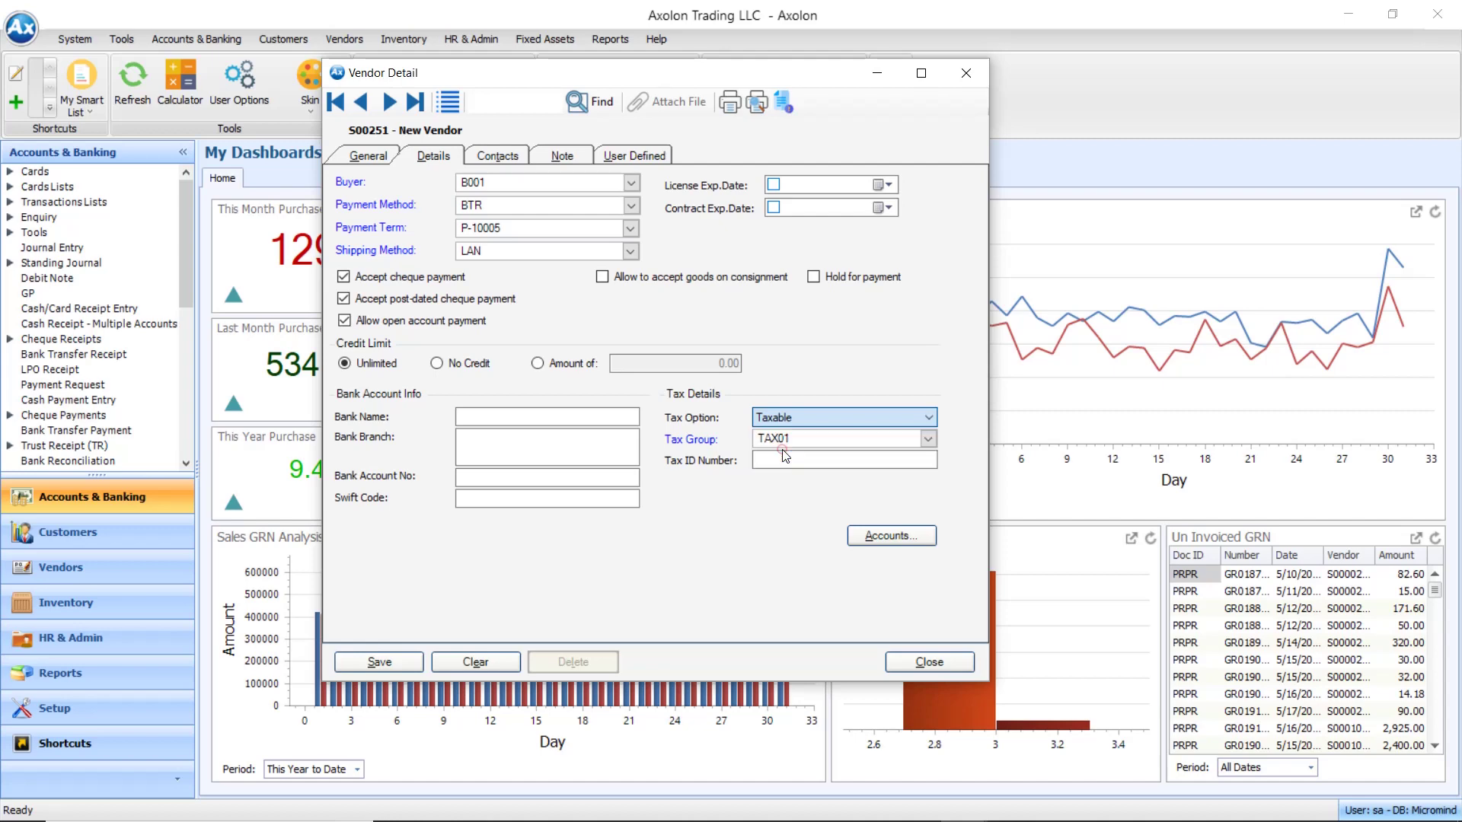
left_click(928, 439)
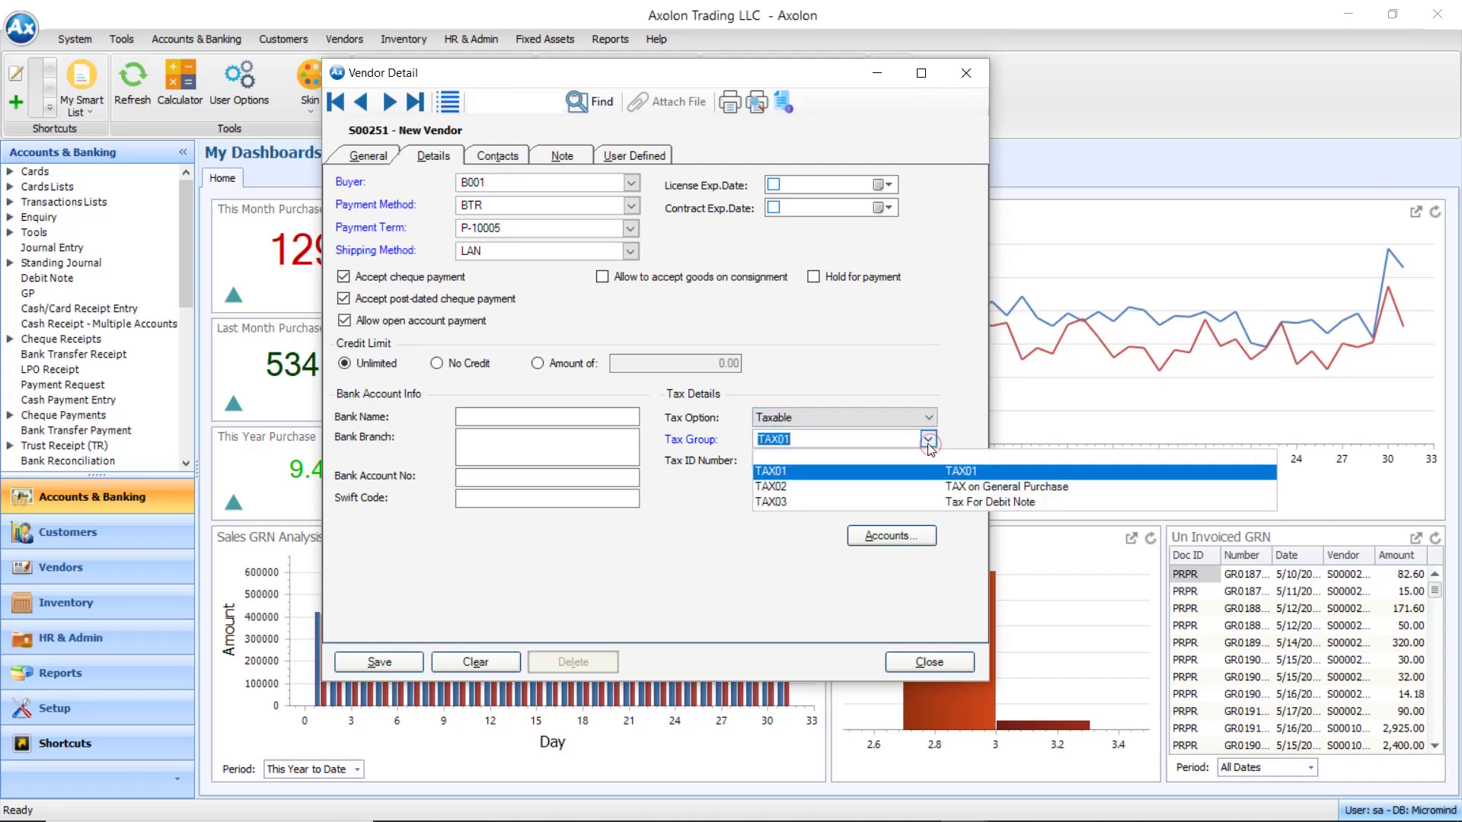
left_click(877, 477)
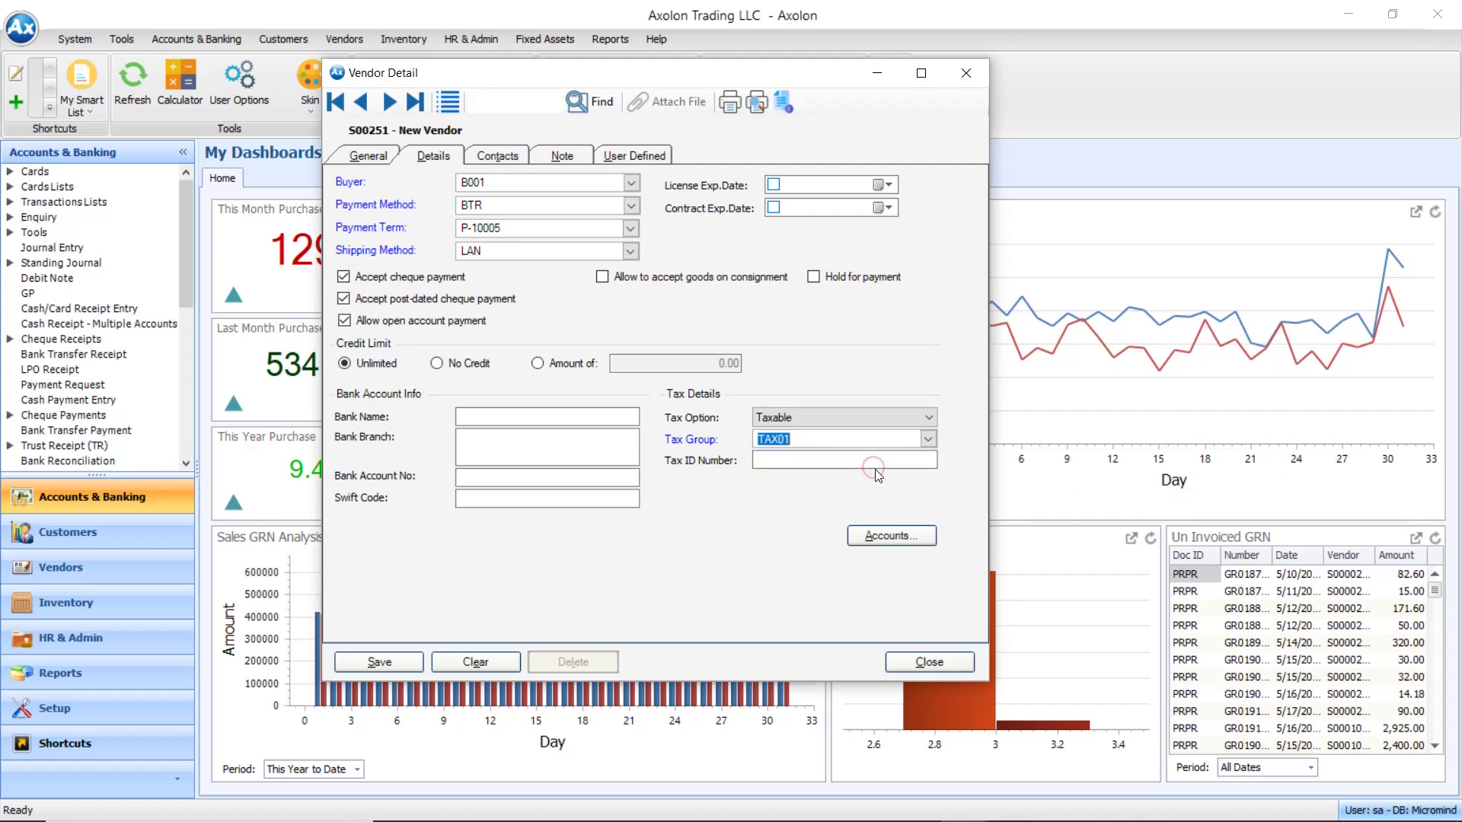
left_click(849, 459)
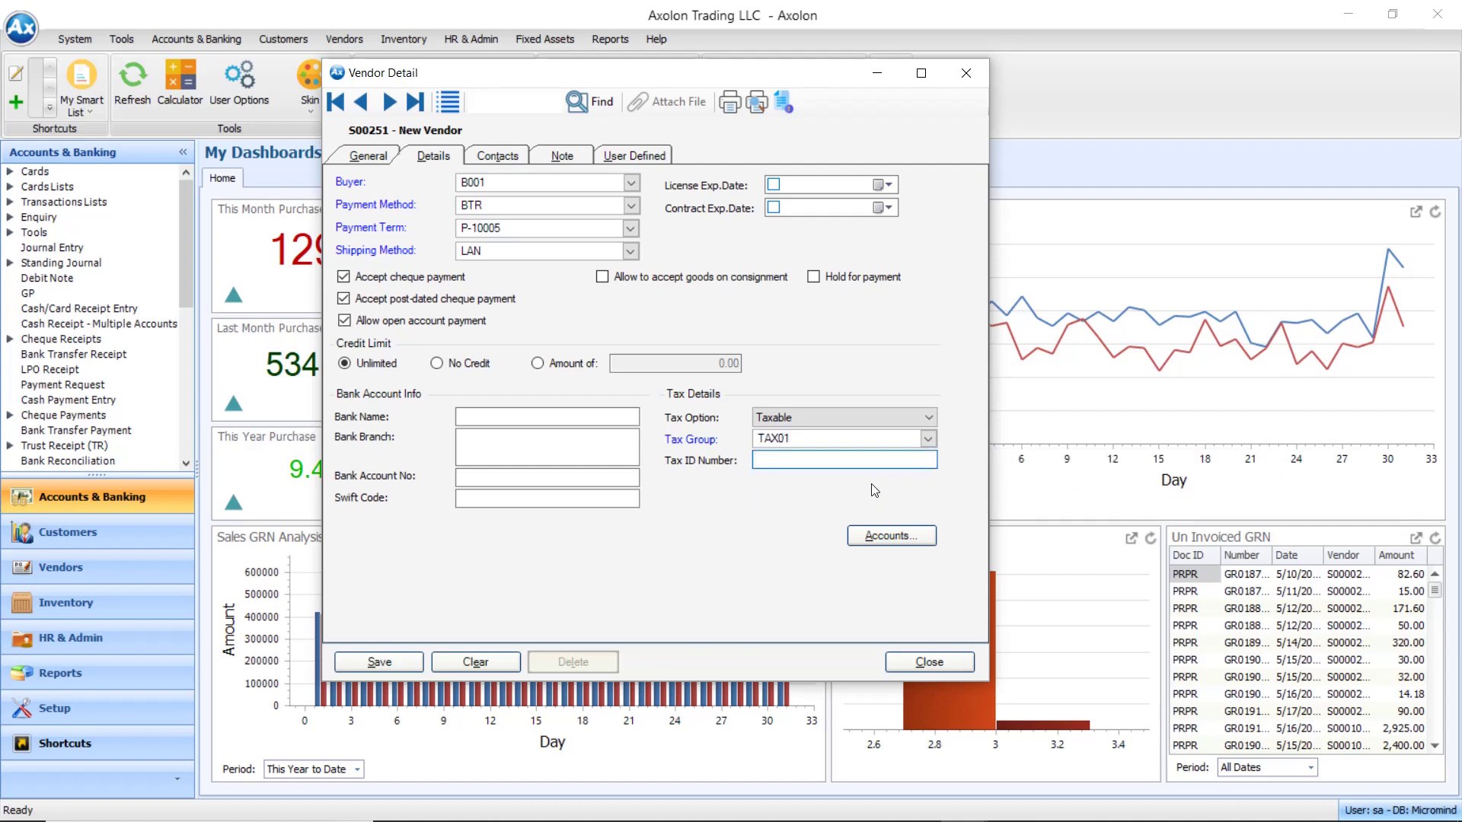
type("TRN1234567890")
Write the note 'Other Informations' on the vendor's Note tab
left_click(502, 163)
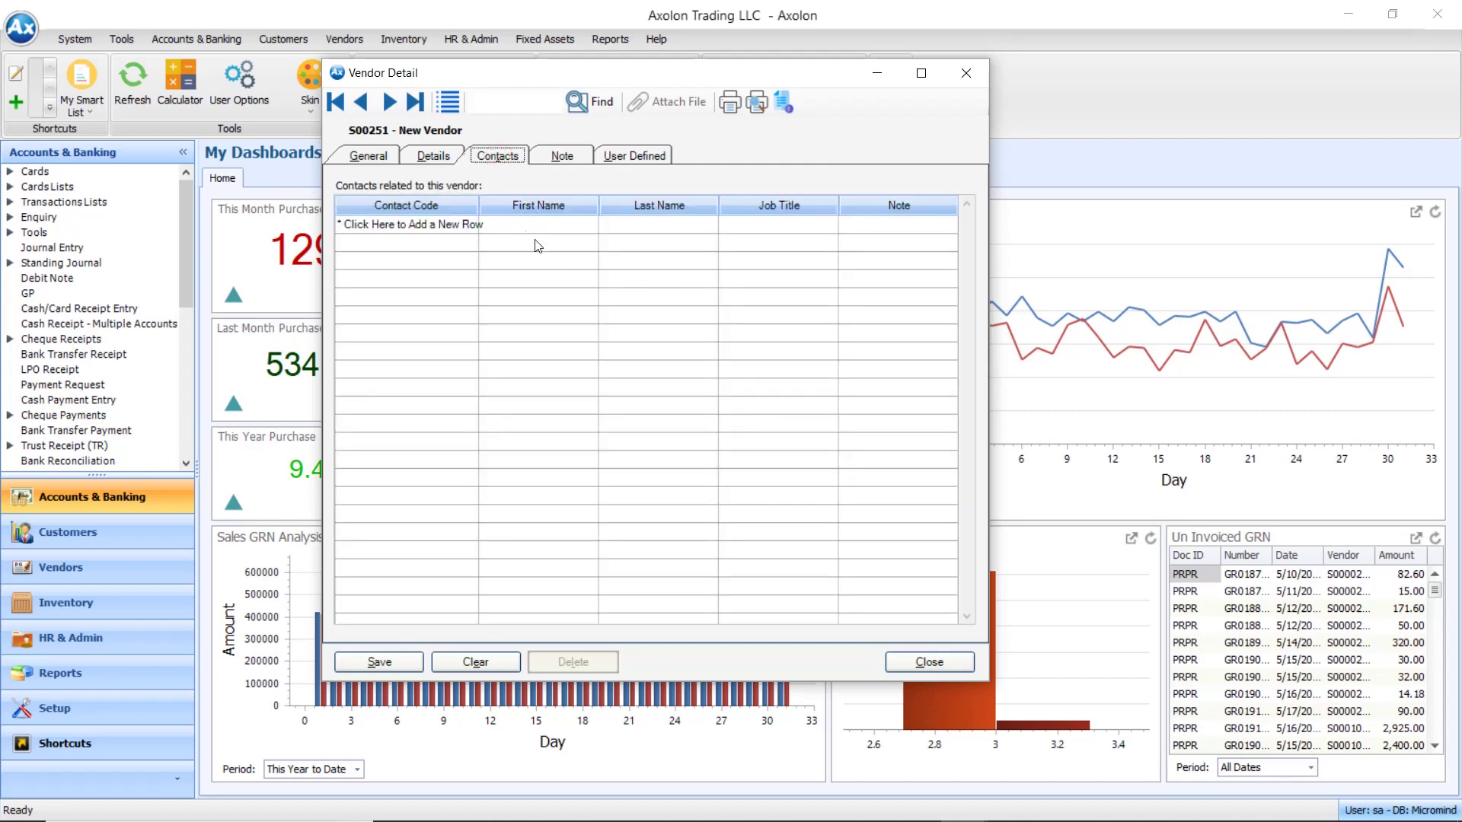
left_click(564, 158)
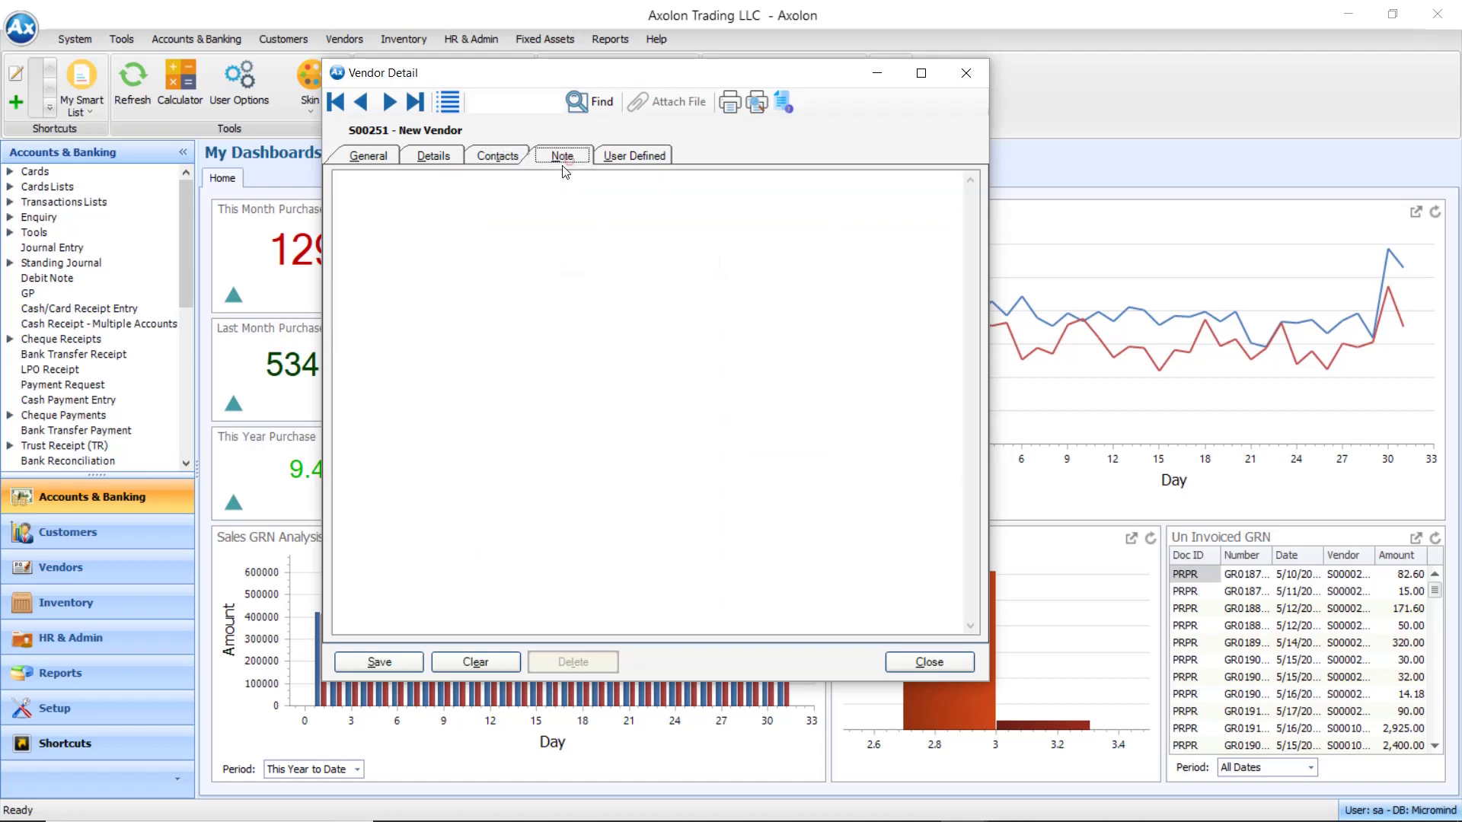
left_click(408, 237)
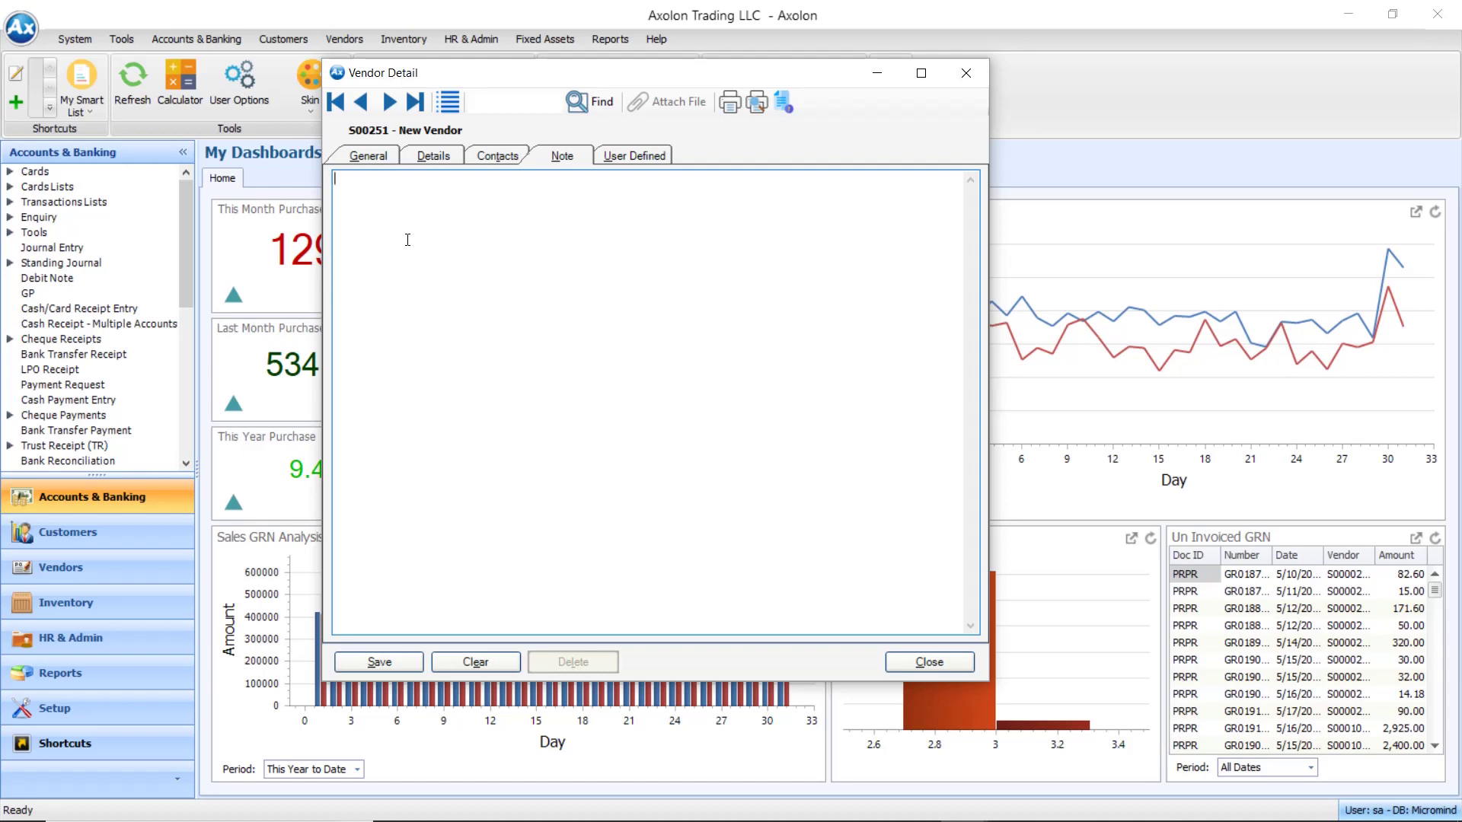
type("Other Informations")
Enter country UAE in the vendor's primary address
left_click(368, 155)
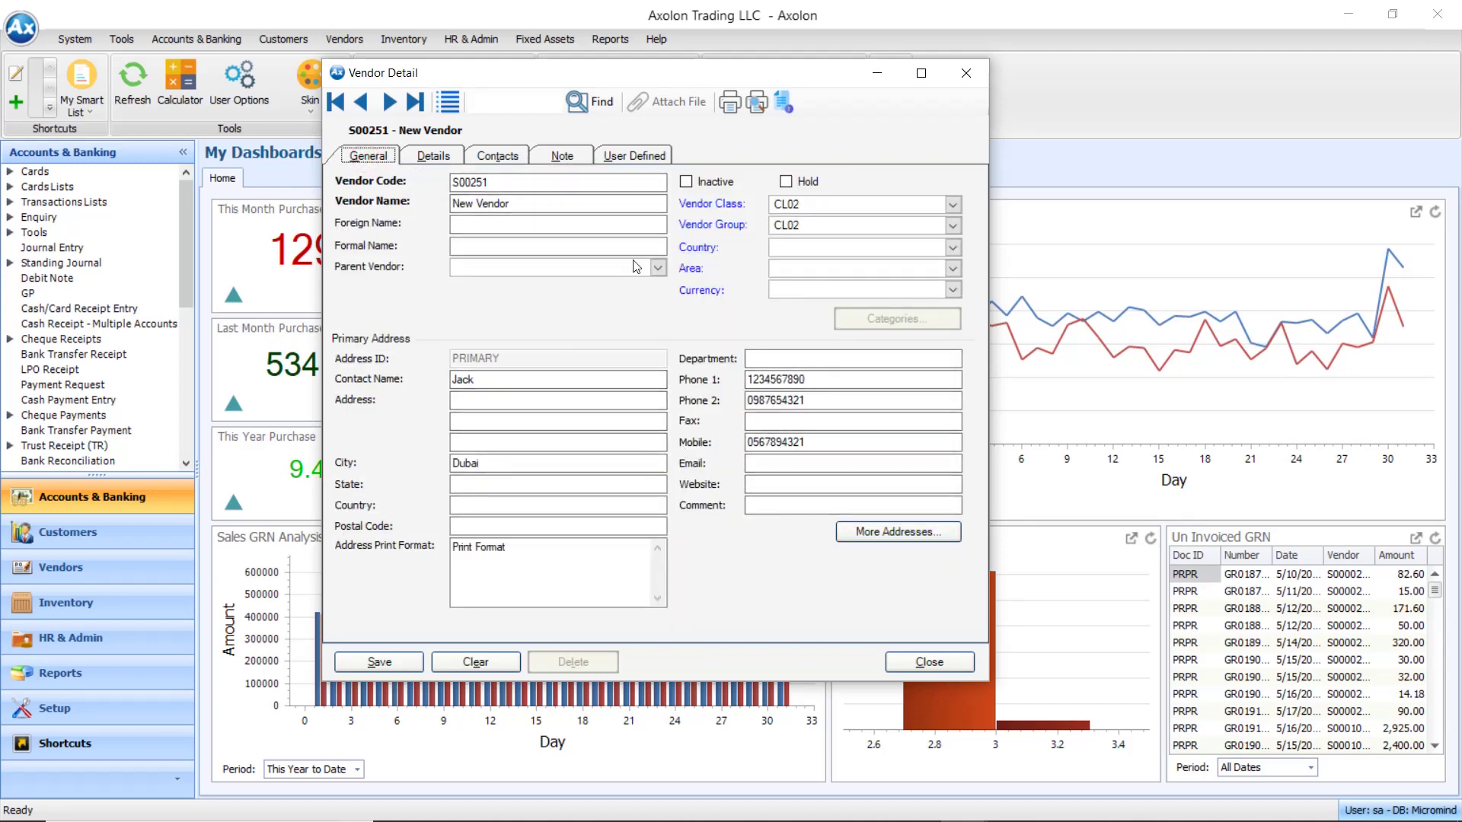
left_click(479, 472)
left_click(478, 485)
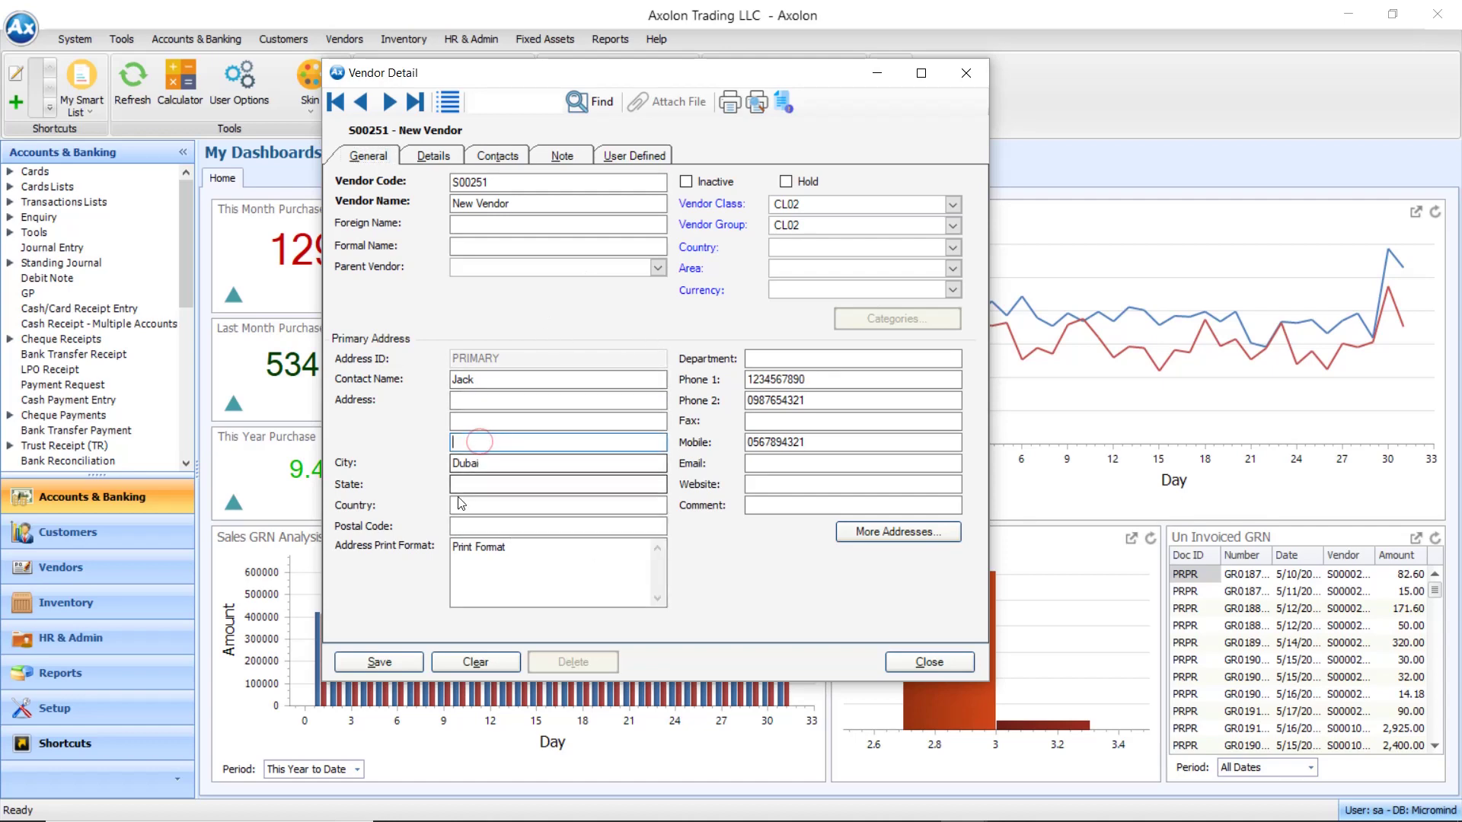
left_click(504, 505)
type("UAE")
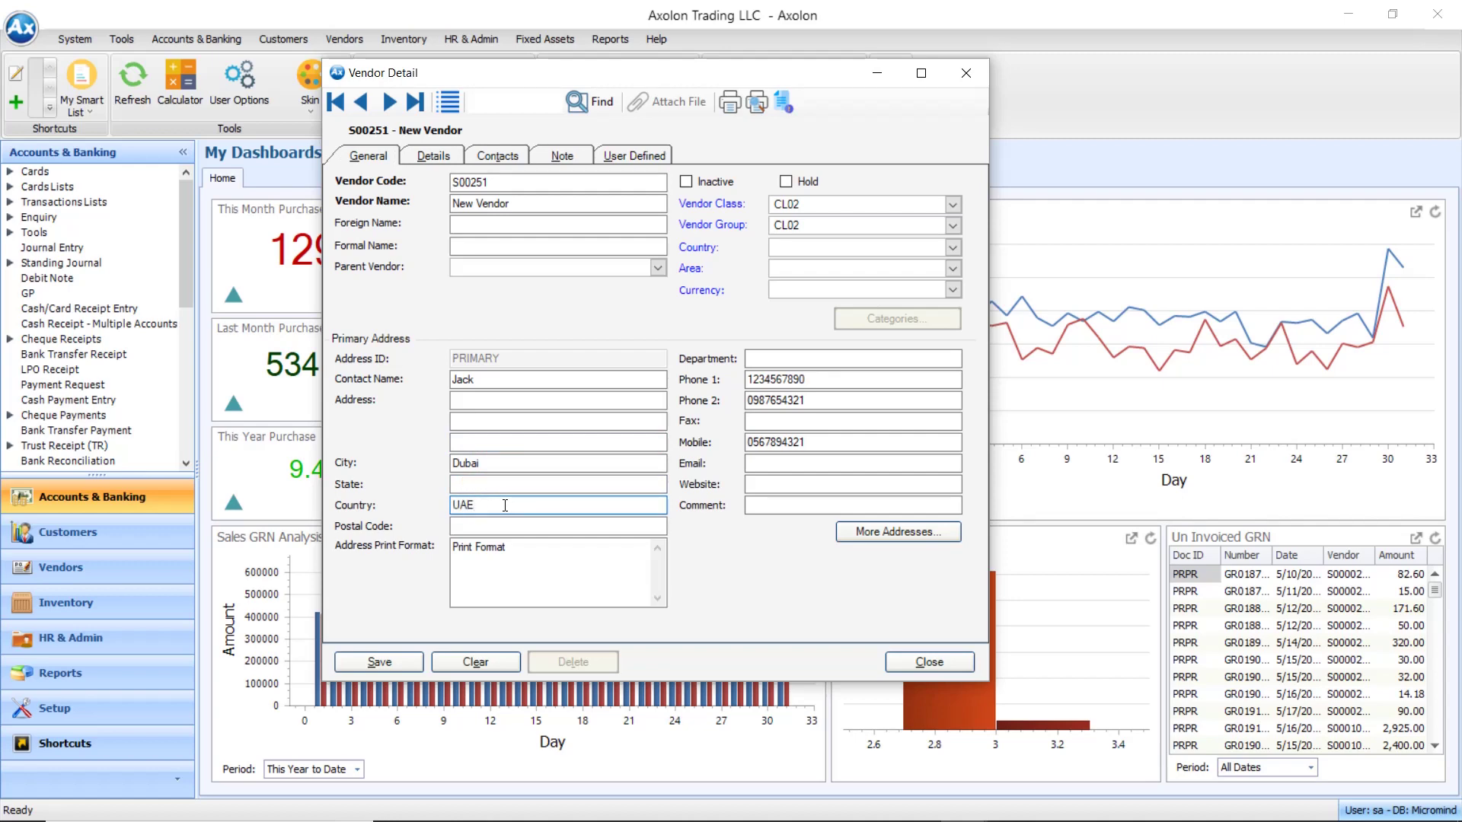
Review the Details and Contacts tabs, then save vendor S00251
left_click(434, 154)
left_click(503, 158)
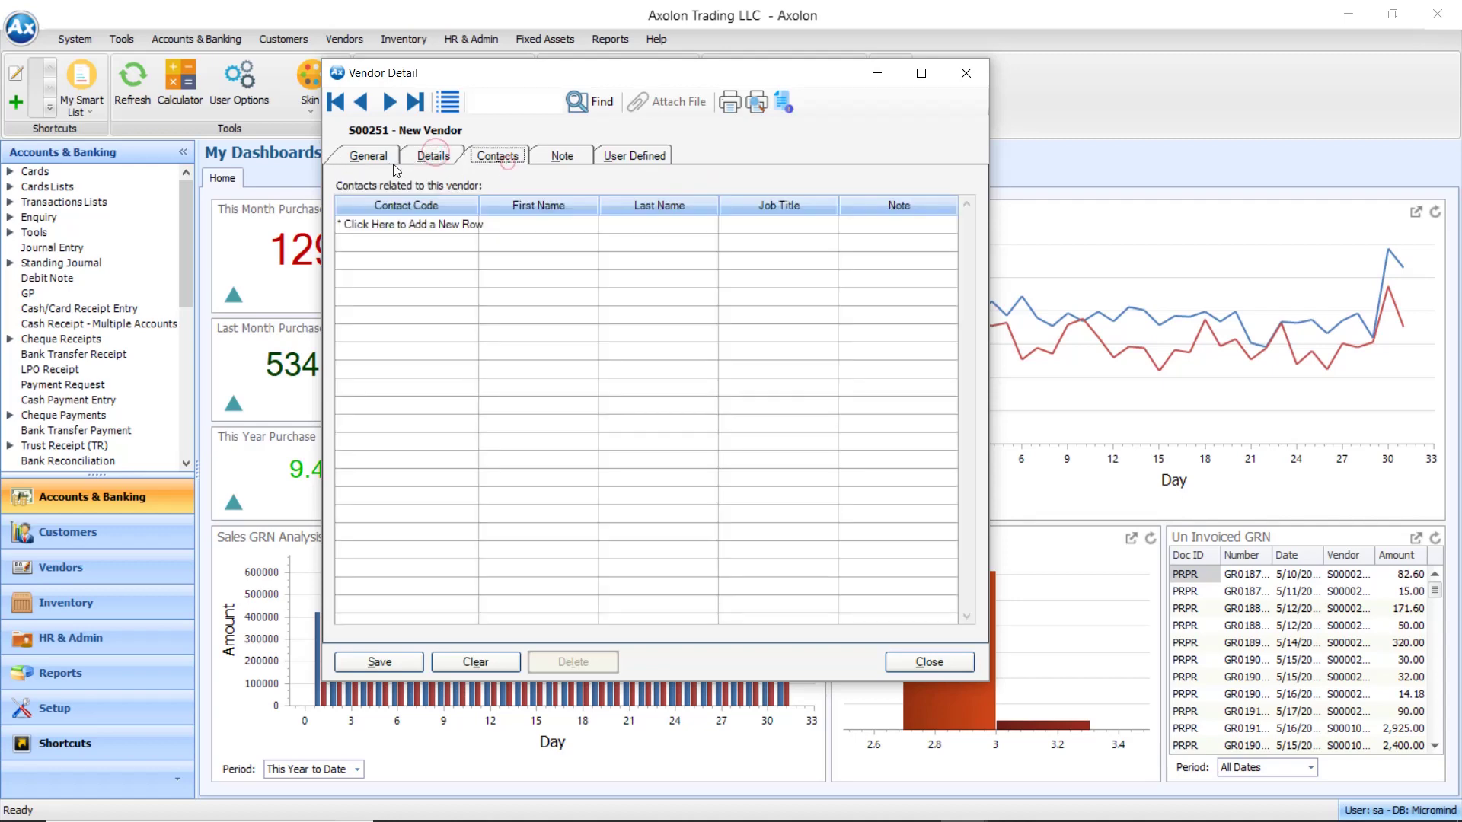
left_click(368, 155)
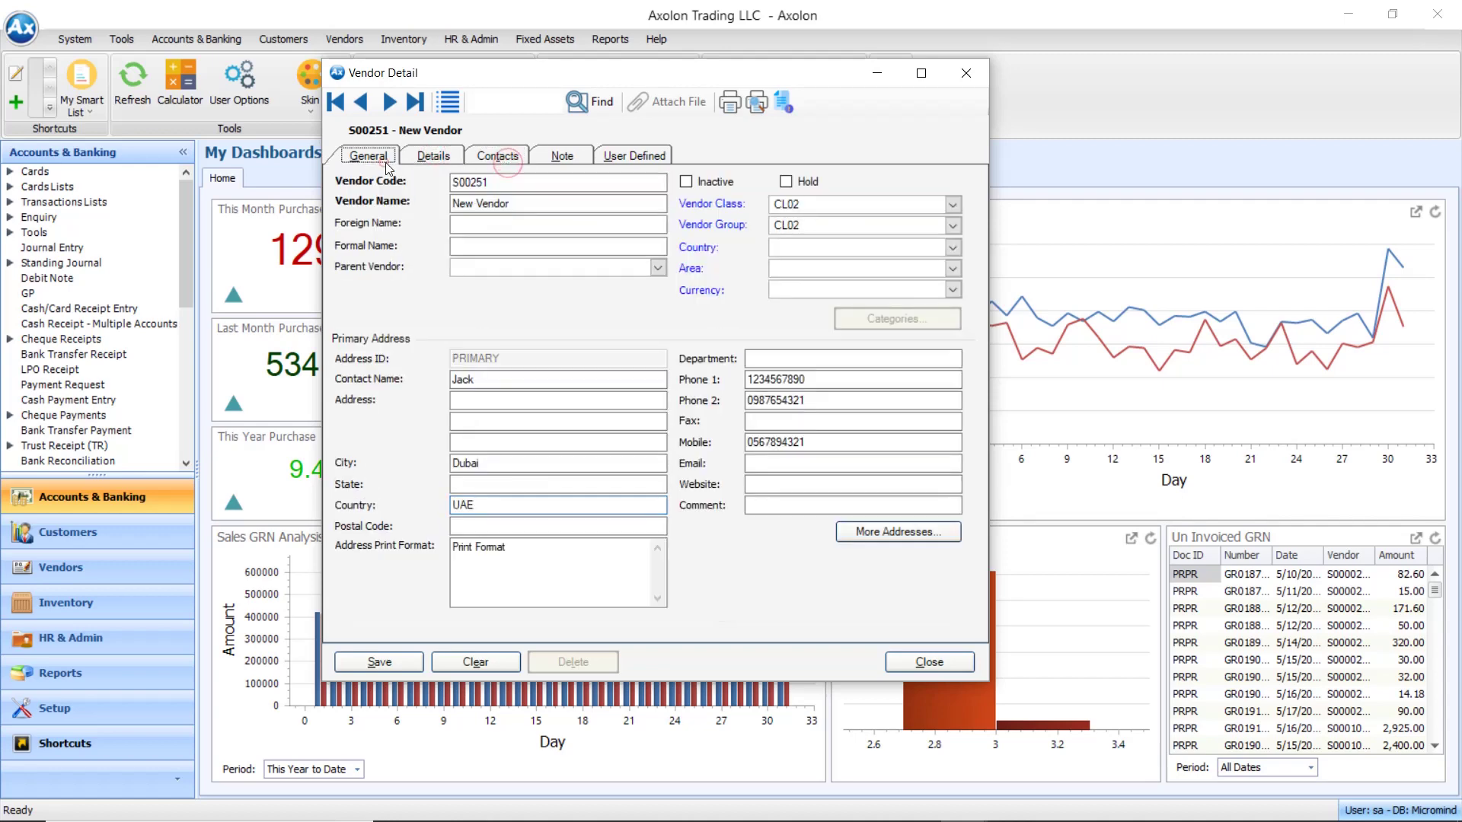
left_click(376, 663)
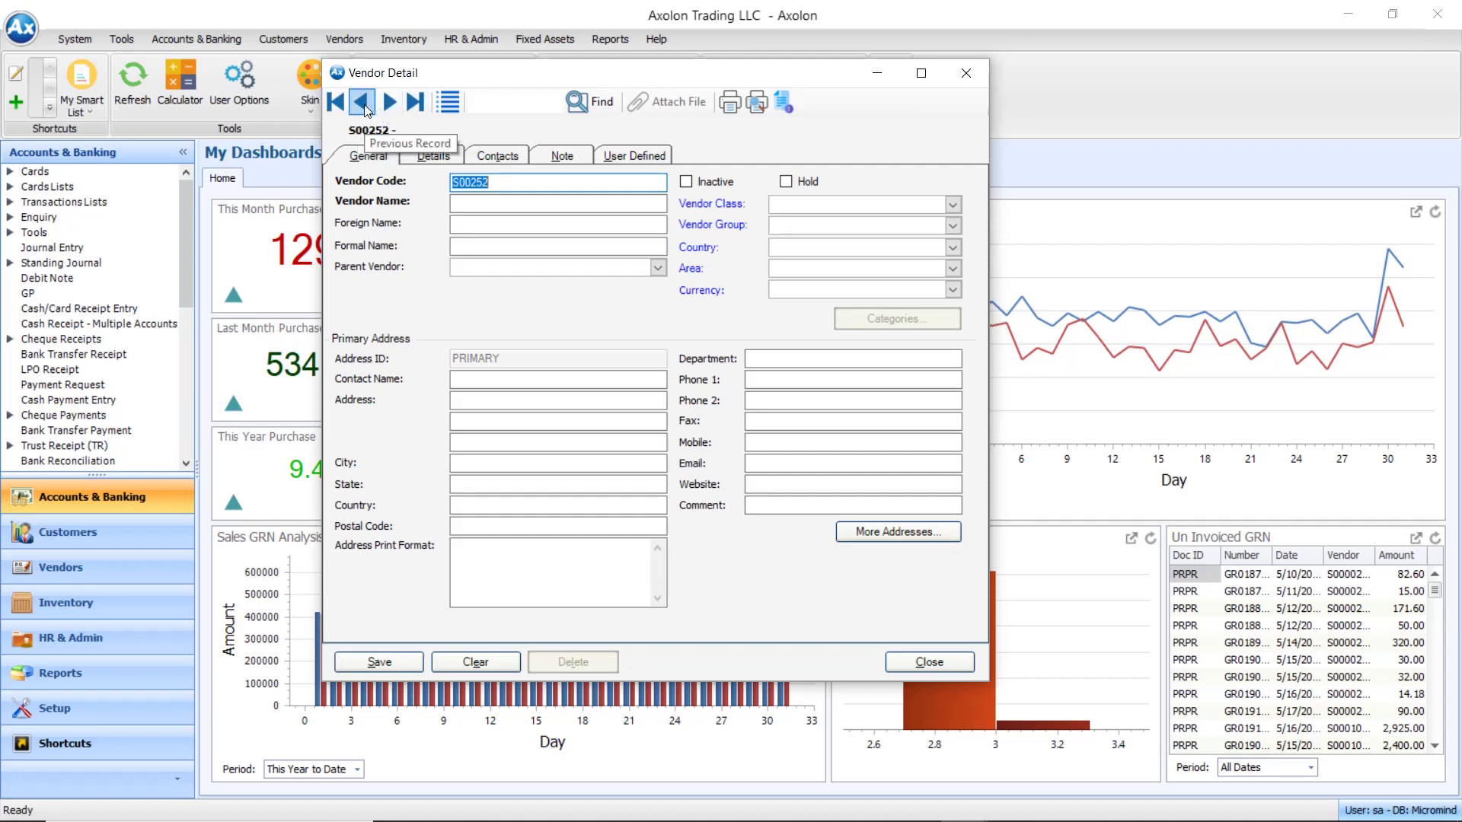
Reload saved vendor S00251, check its Note and Details tabs, and open the Vendor List
left_click(363, 102)
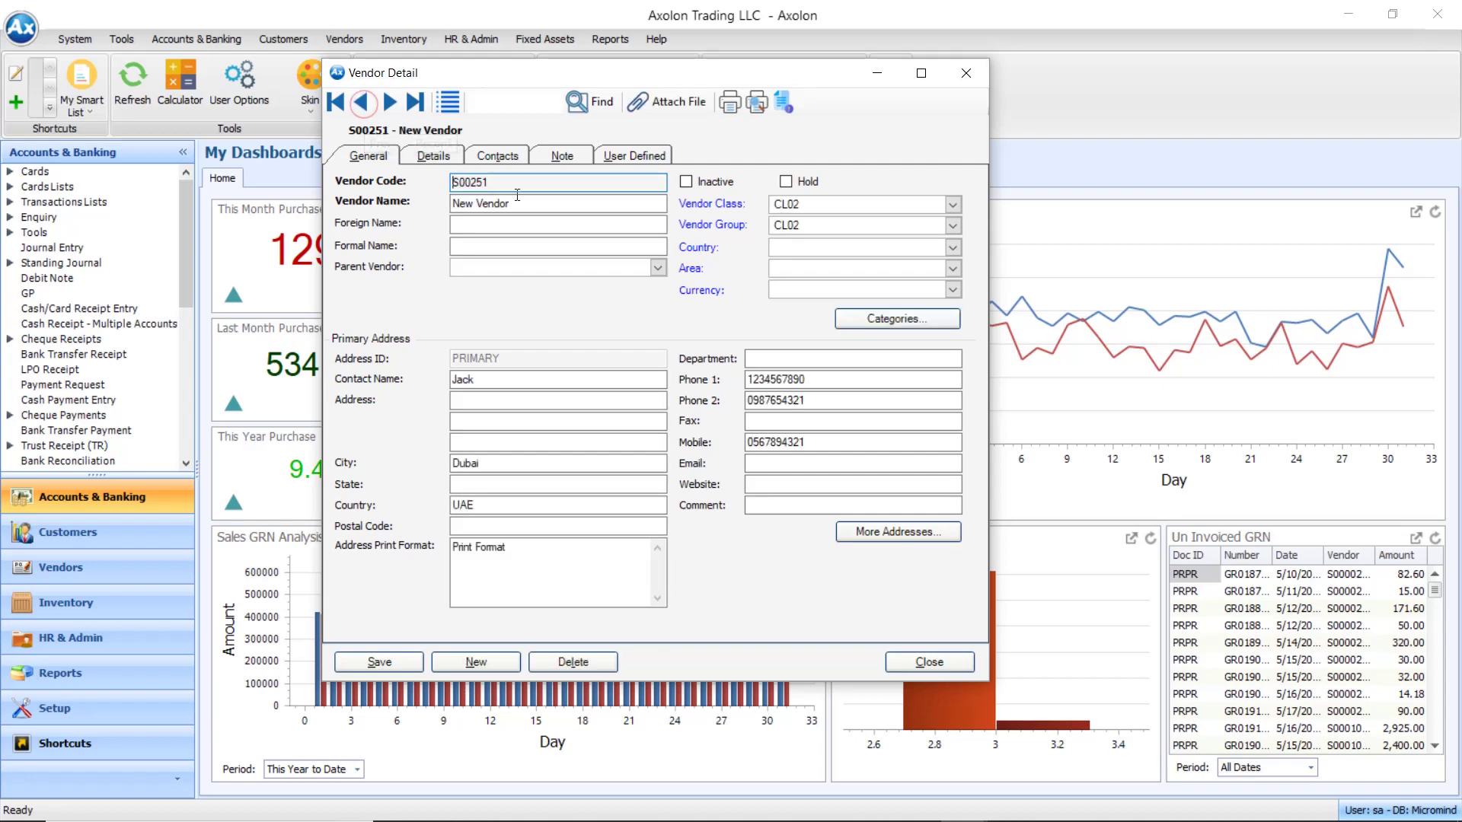
left_click(562, 156)
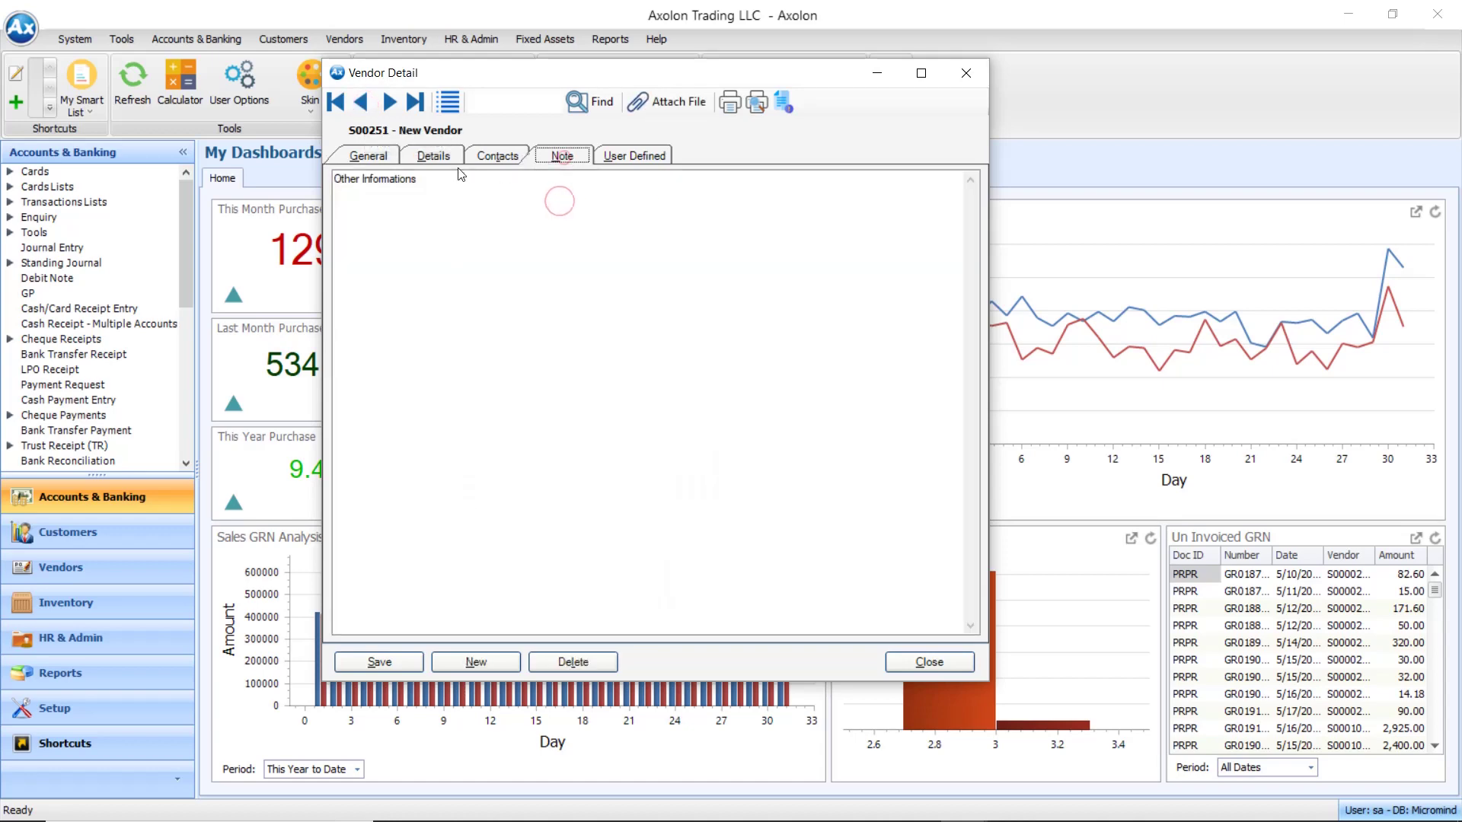
left_click(433, 156)
left_click(366, 157)
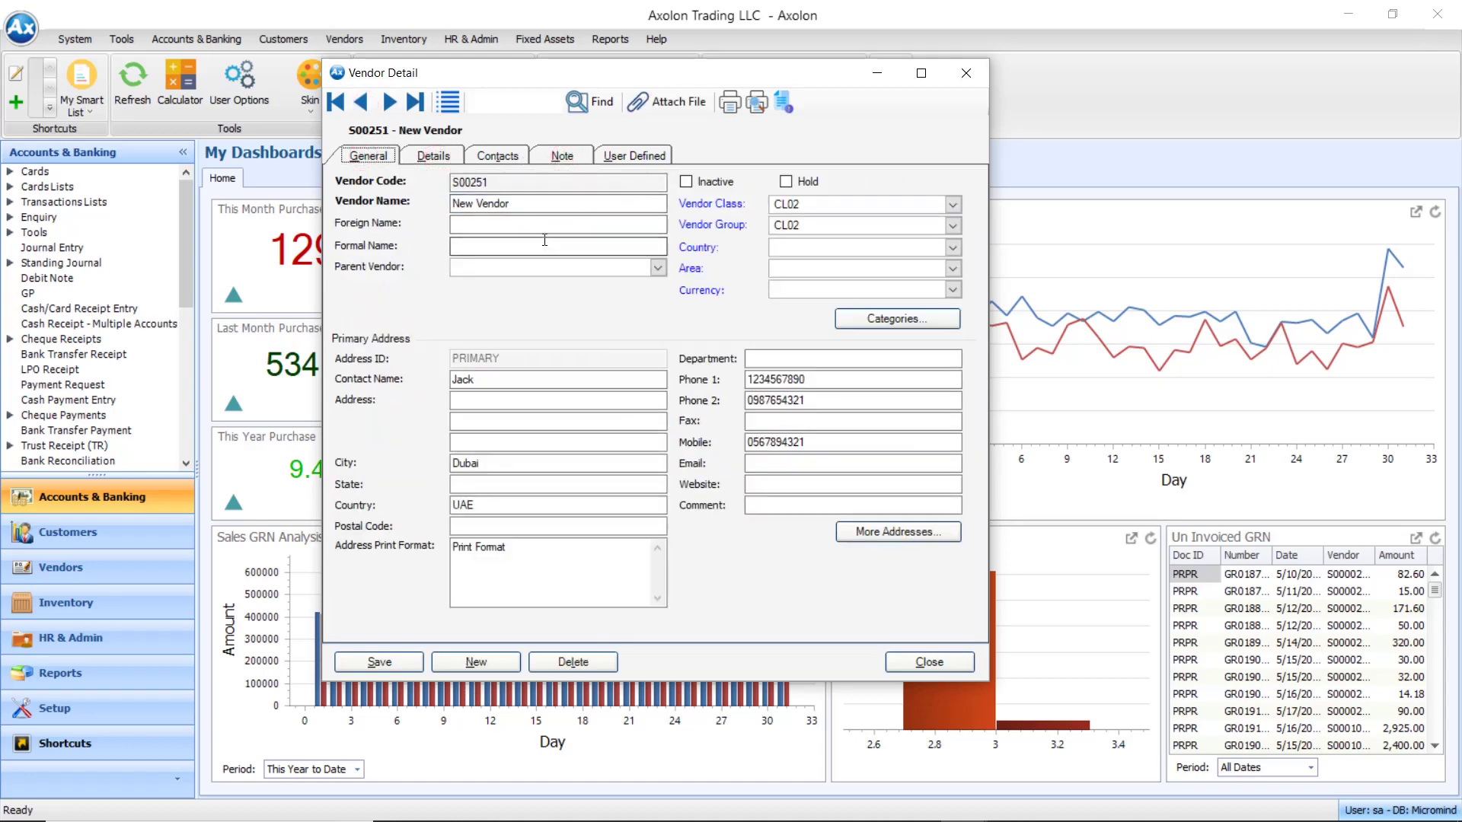
left_click(448, 102)
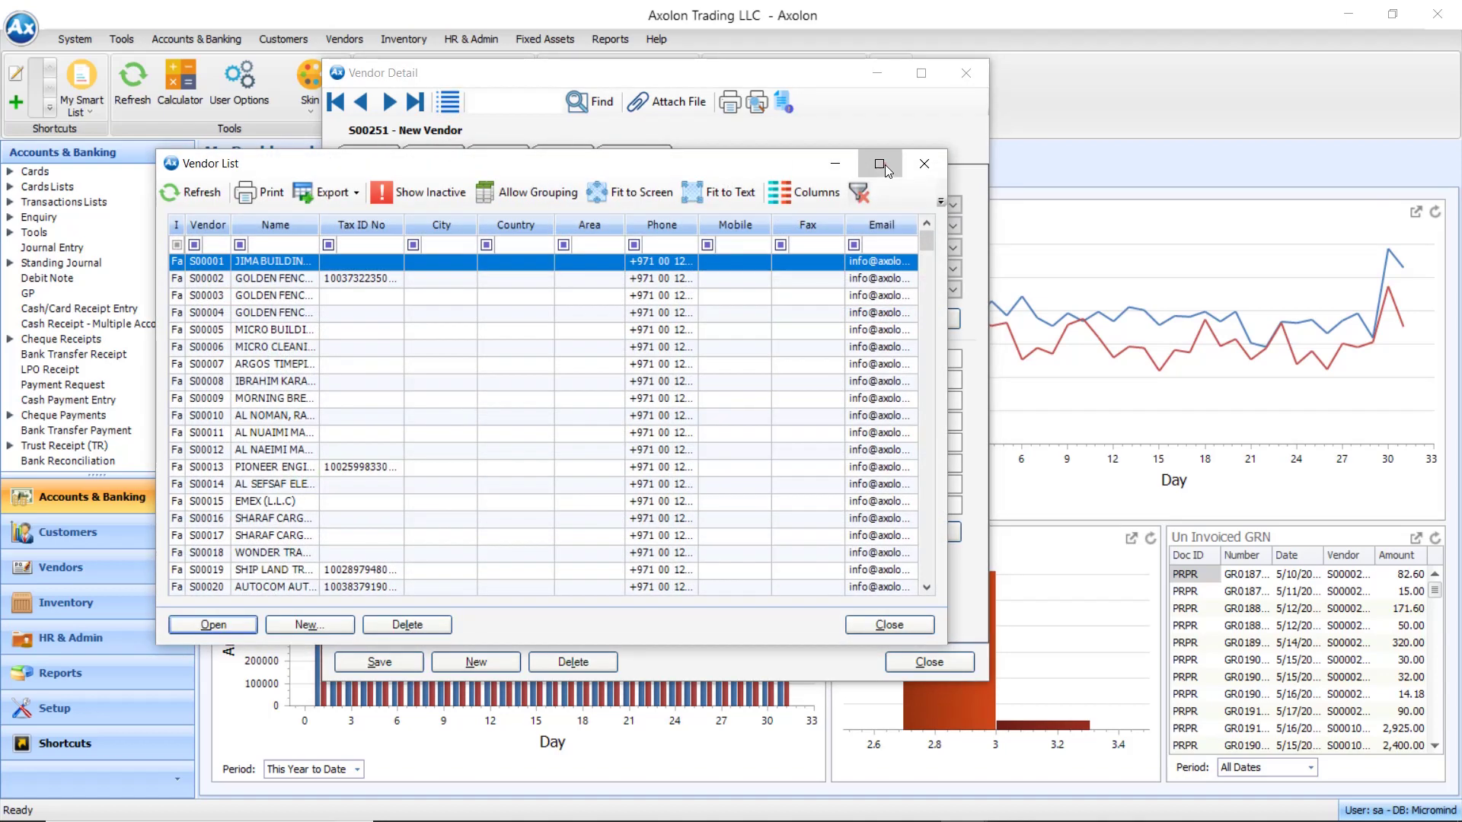
Maximize the Vendor List, filter names by 'new', and select the New Vendor row
left_click(879, 164)
left_click(193, 93)
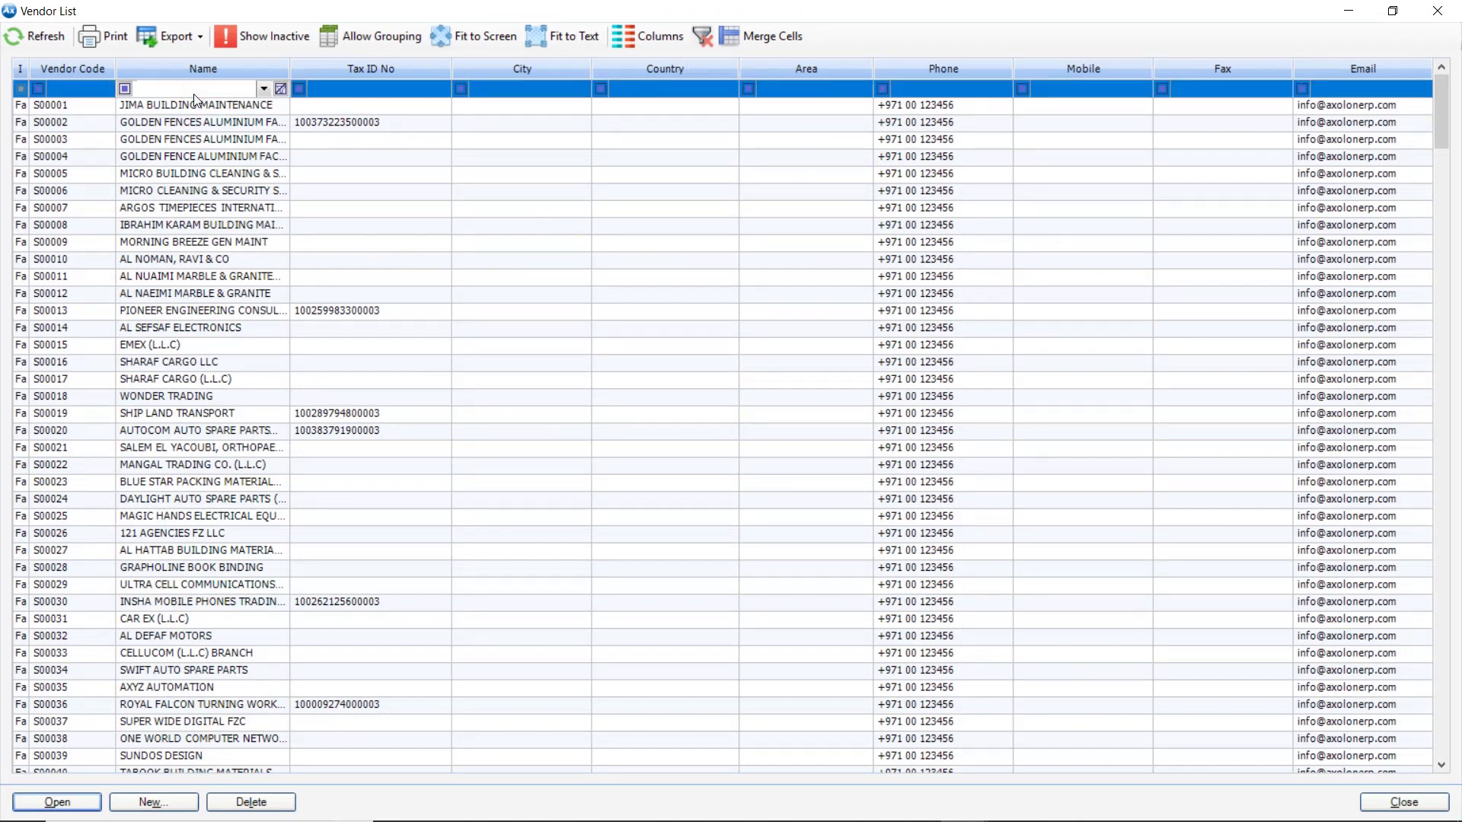
type("new")
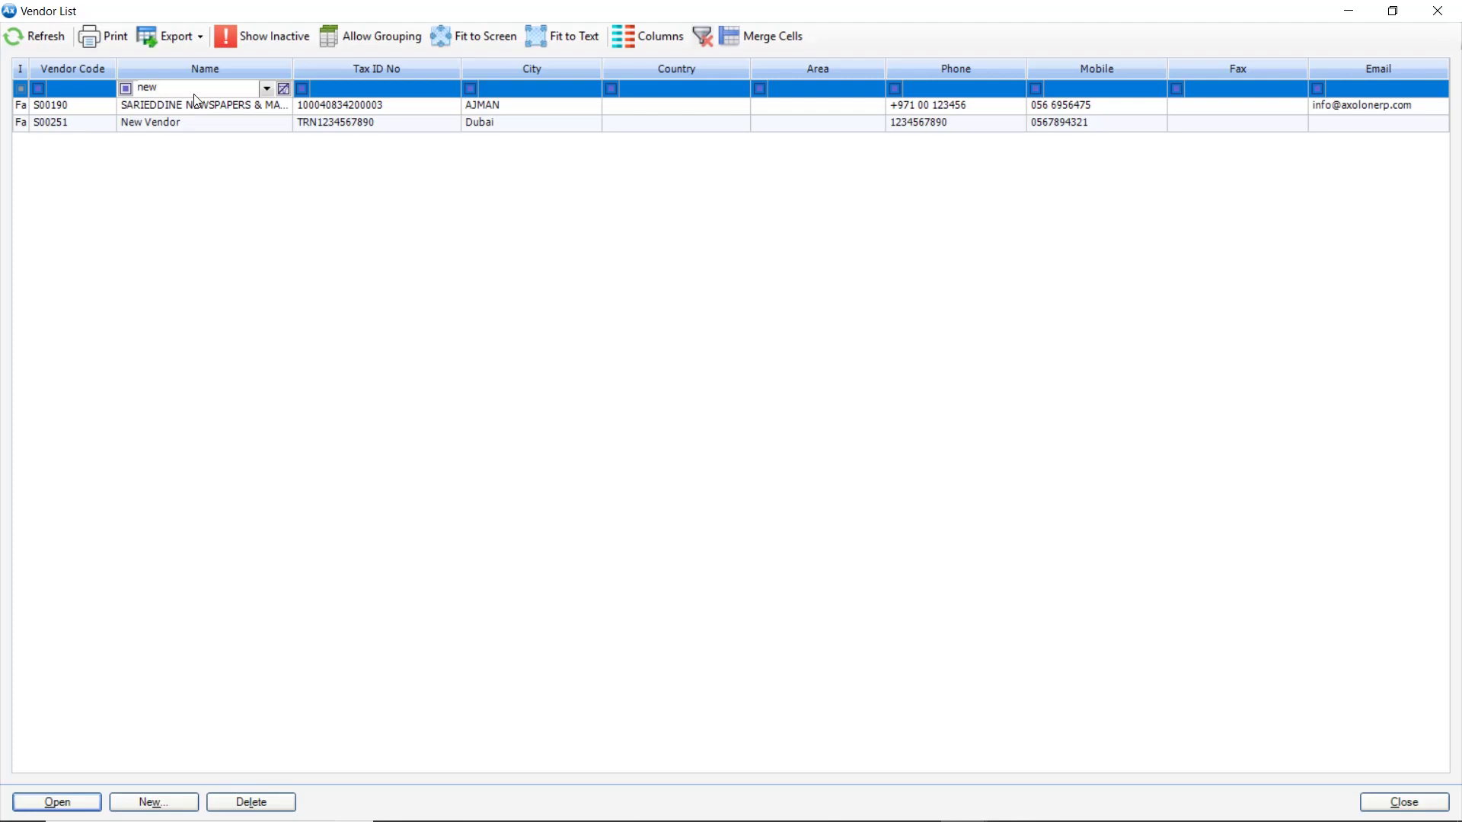
left_click(237, 124)
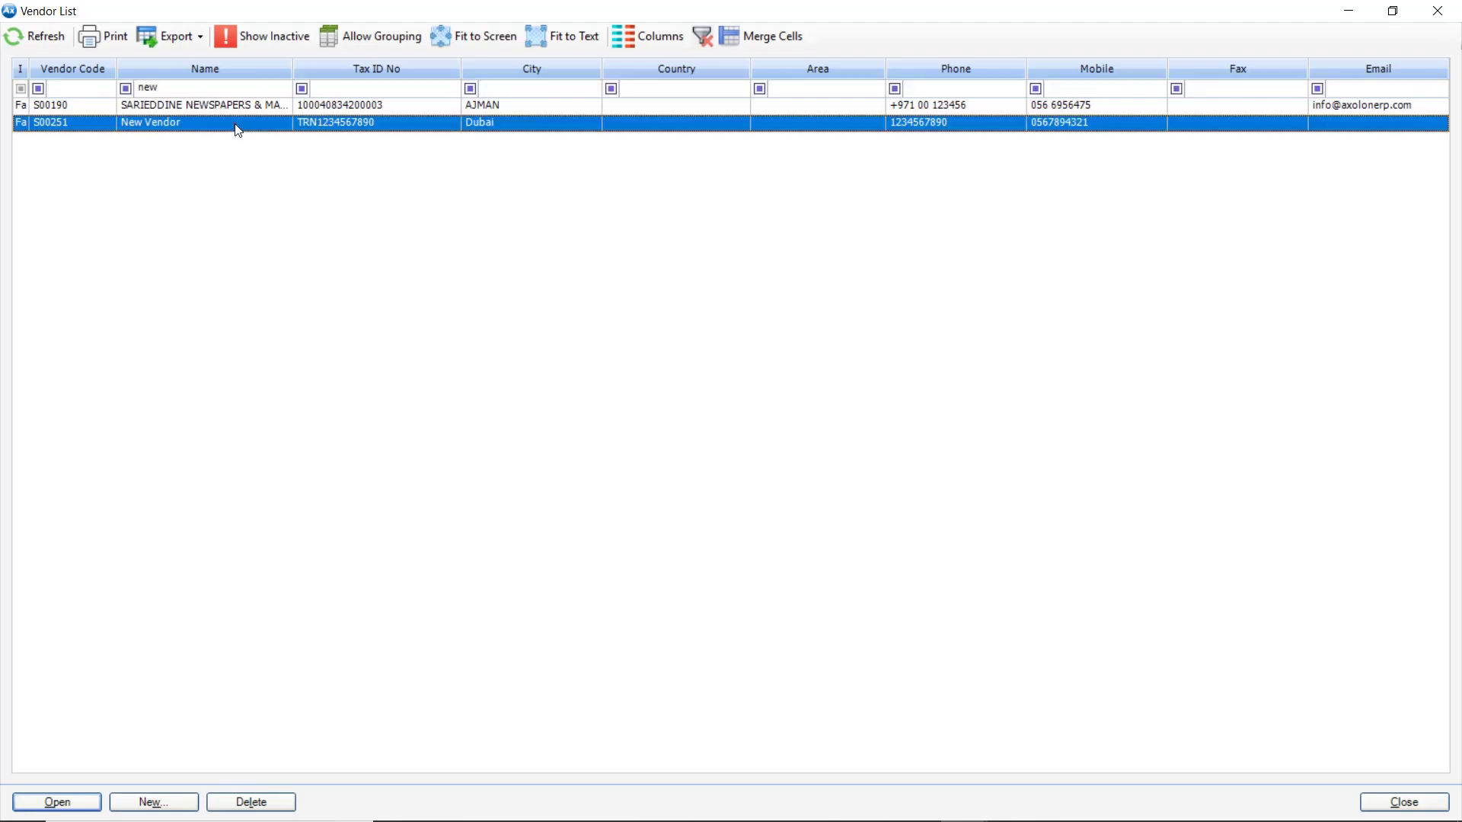
left_click(215, 91)
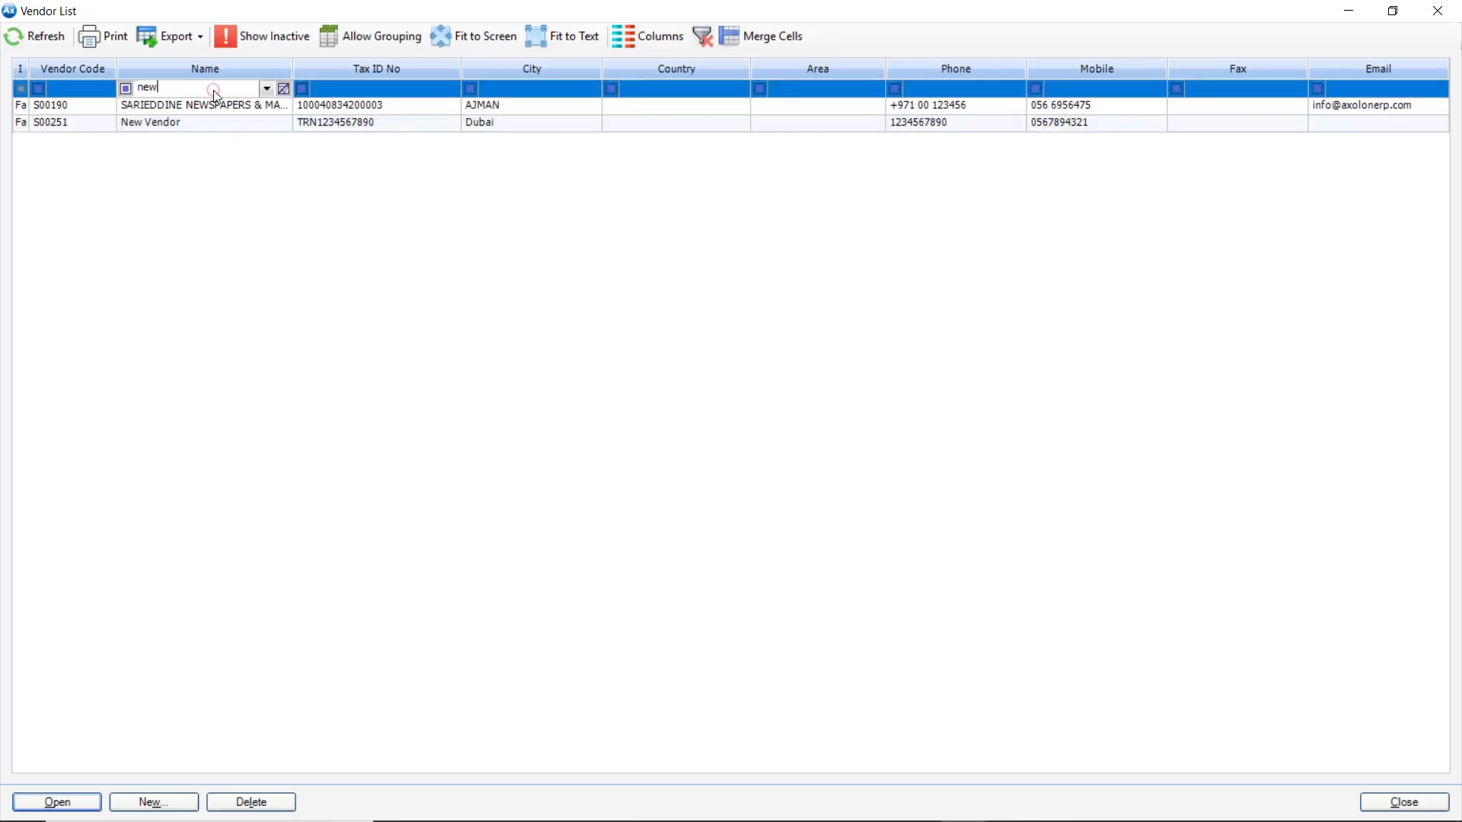
left_click(231, 128)
Reopen vendor S00251, confirm its Taxable and TAX01 tax details, and verify it has no file attachments
double_click(233, 135)
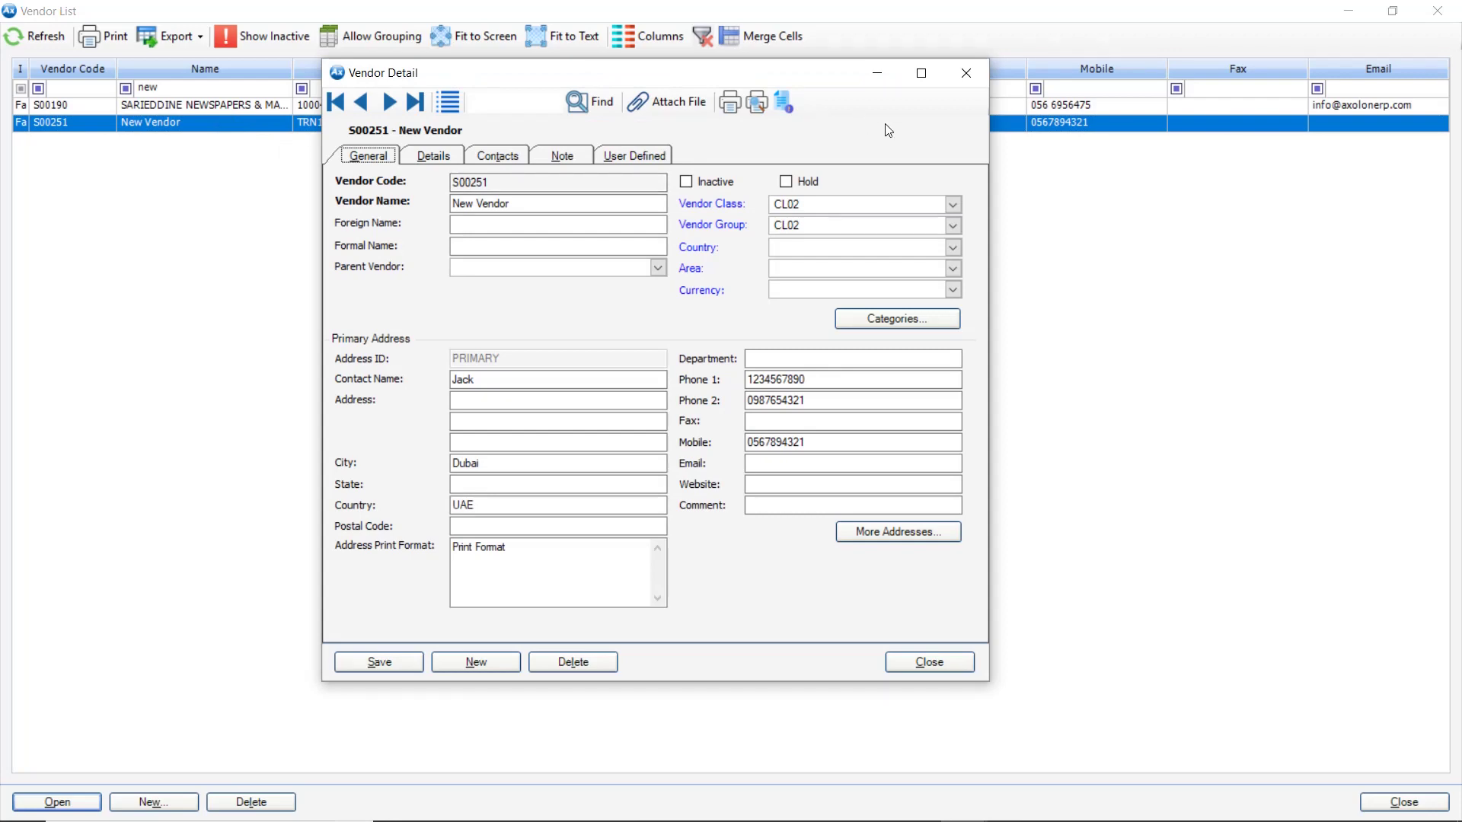
left_click(434, 155)
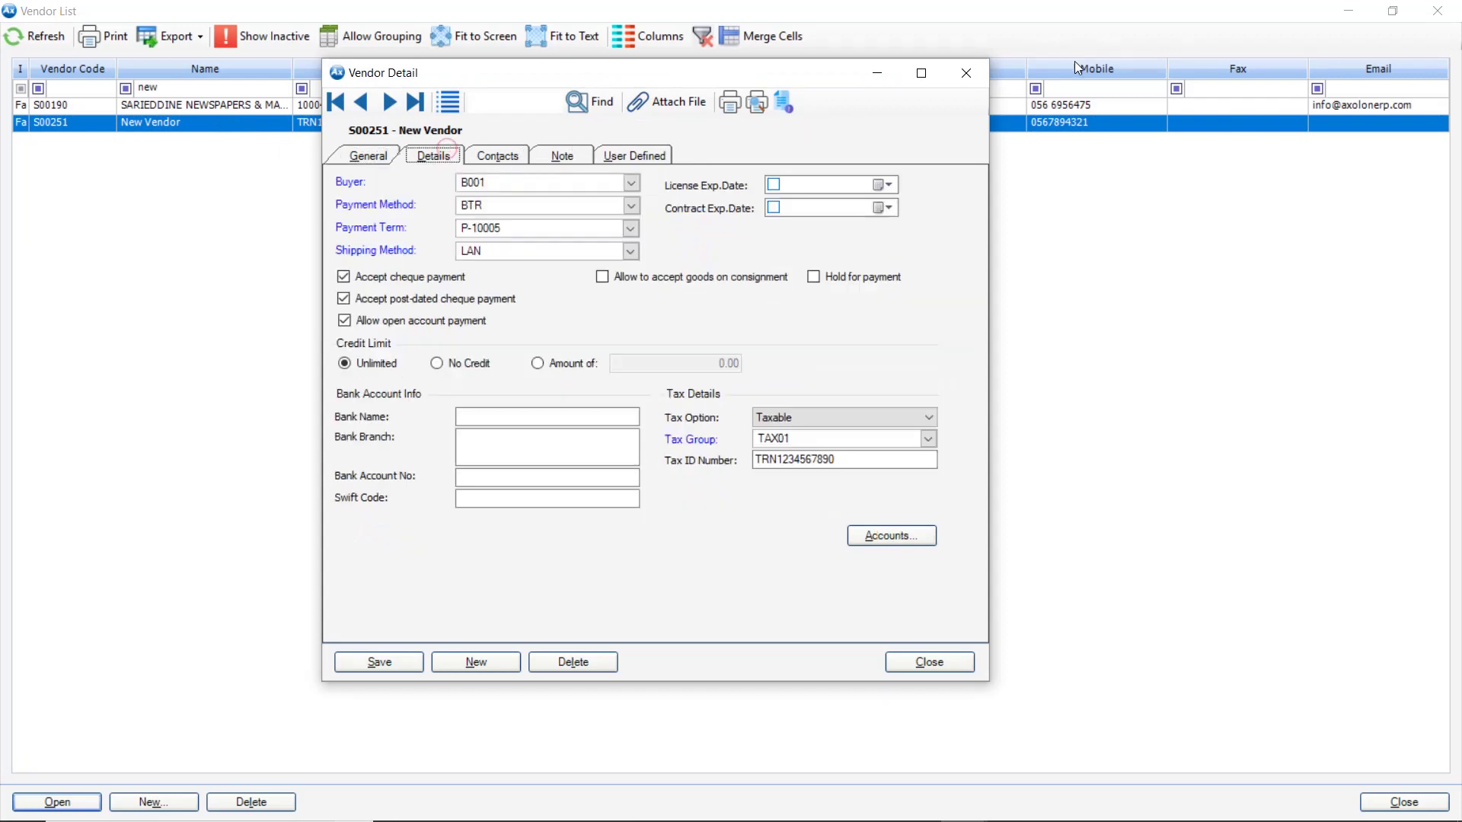
left_click(674, 107)
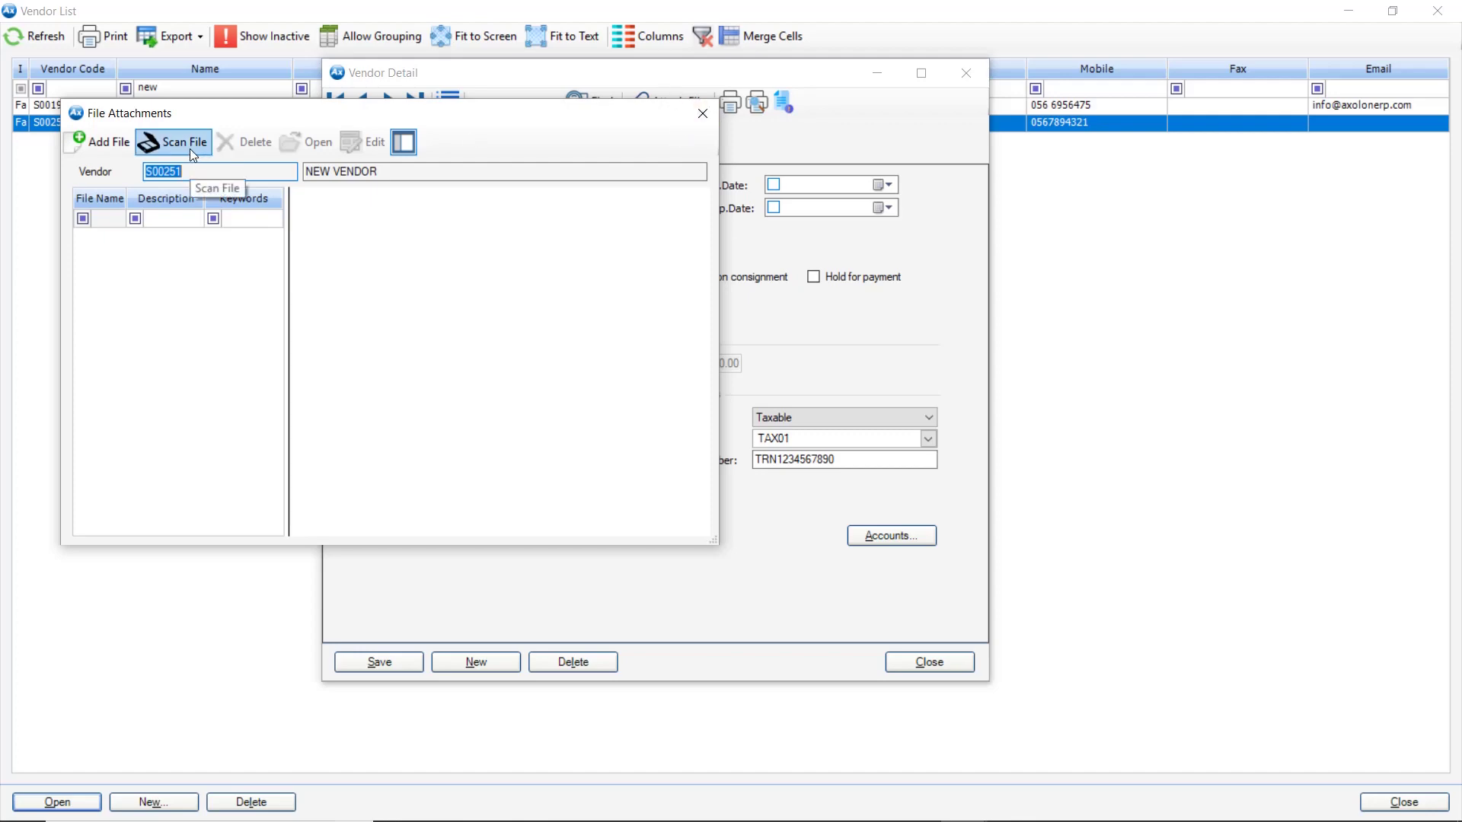
left_click(704, 122)
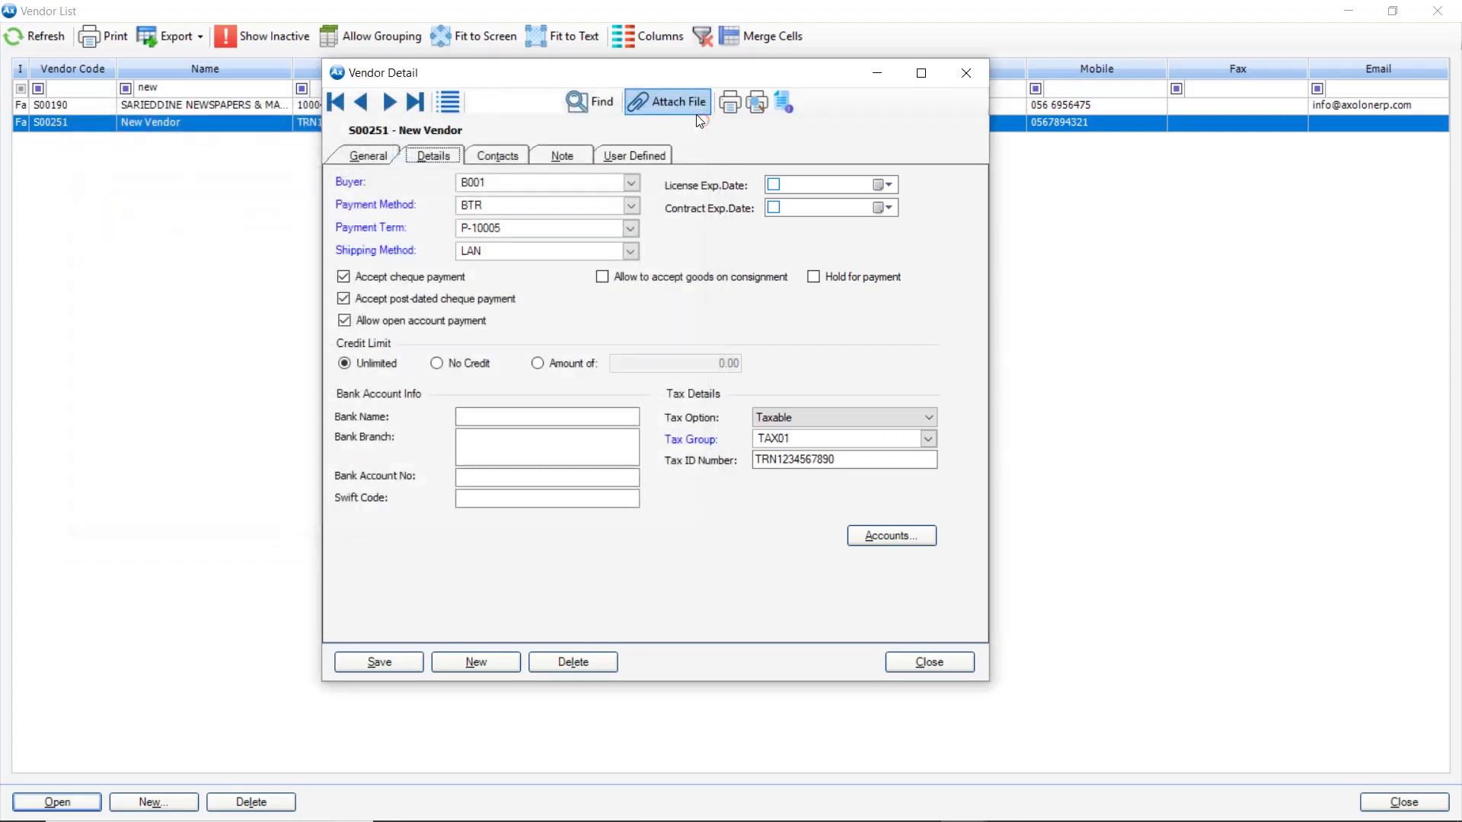